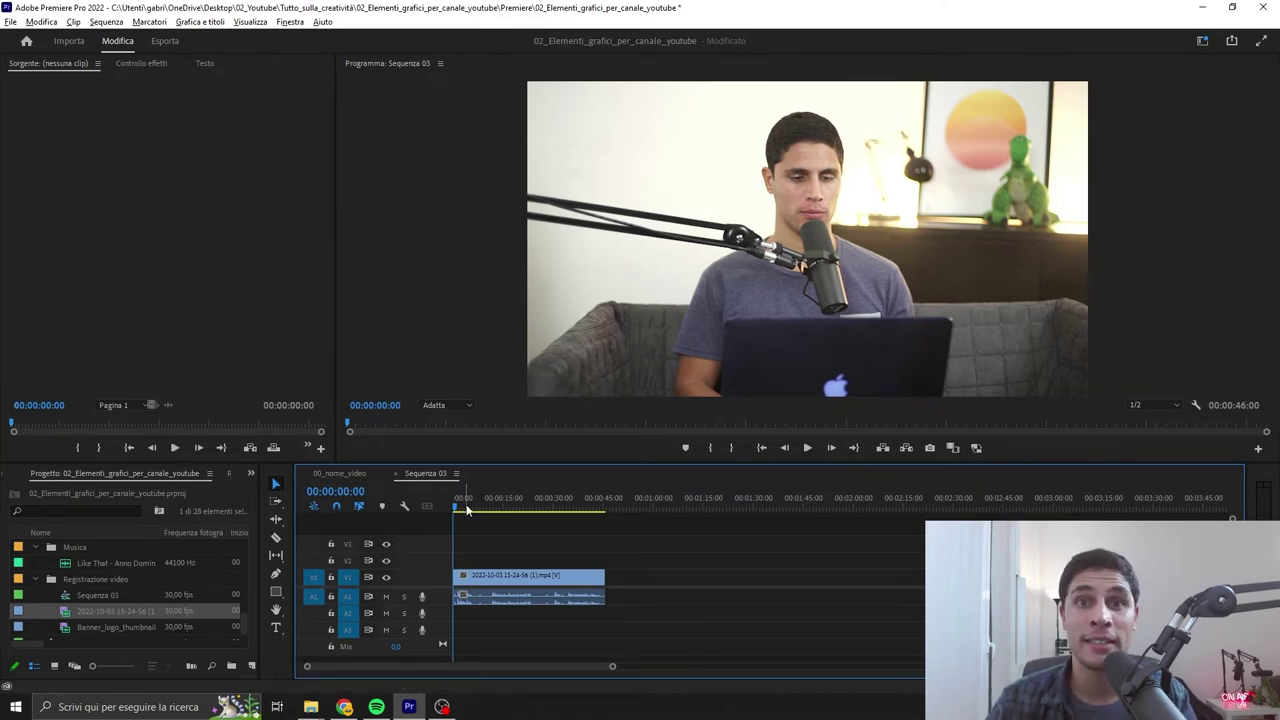
- Split the talking-head clip at 00:00:06:06 with the Razor tool
{"action": "left_click_drag", "start_coordinate": [466, 505], "coordinate": [473, 508]}
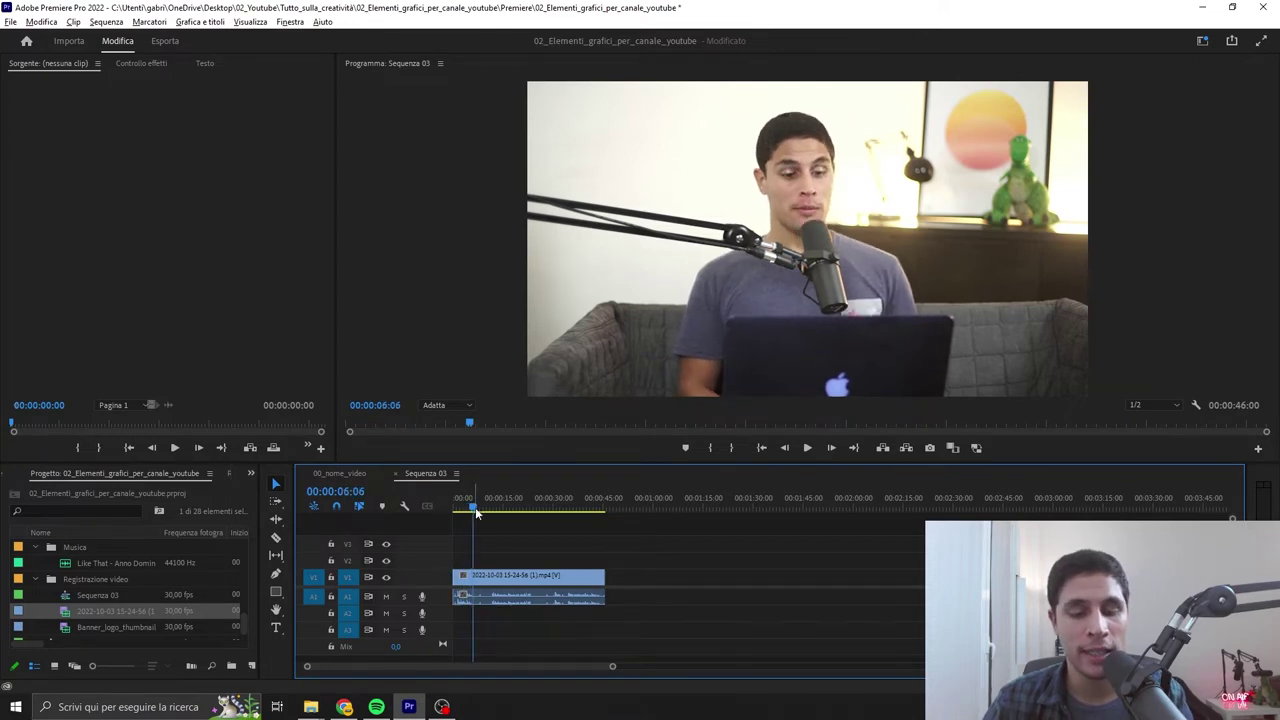
{"action": "key", "text": "c"}
{"action": "left_click", "coordinate": [476, 578]}
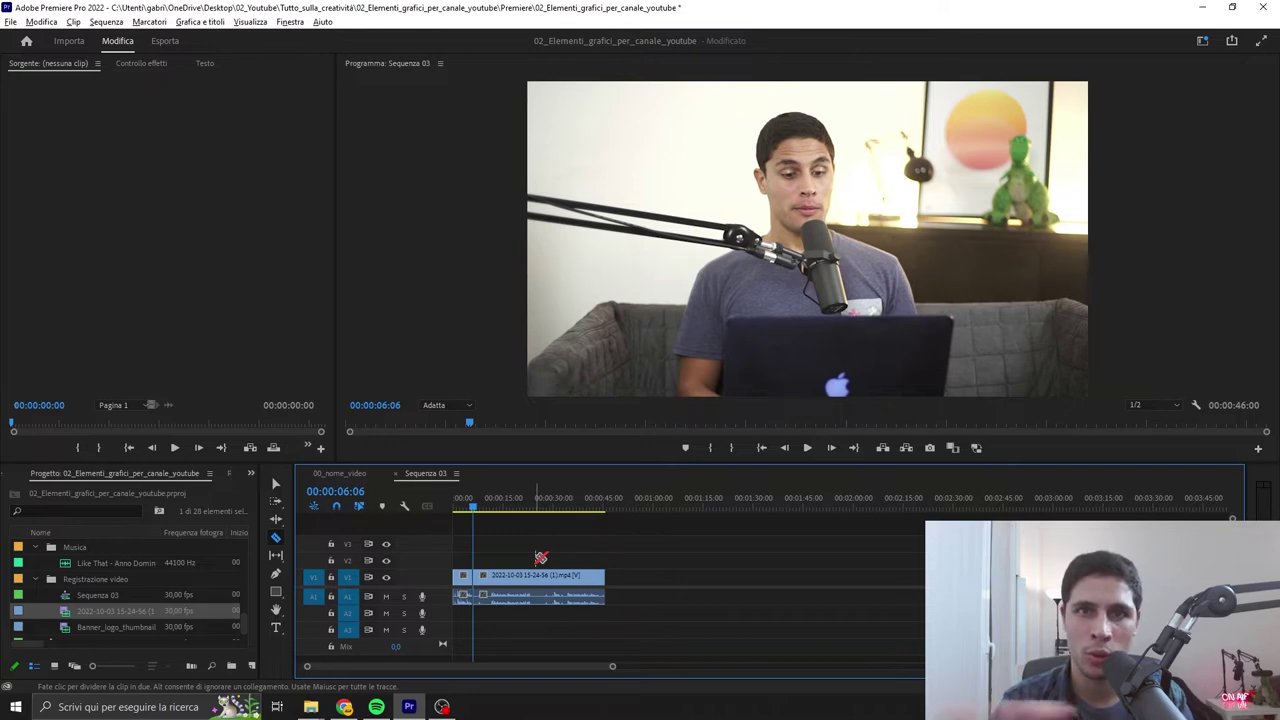
- Trim the clip's start edge, switching from Ripple Edit to a plain trim
{"action": "key", "text": "b"}
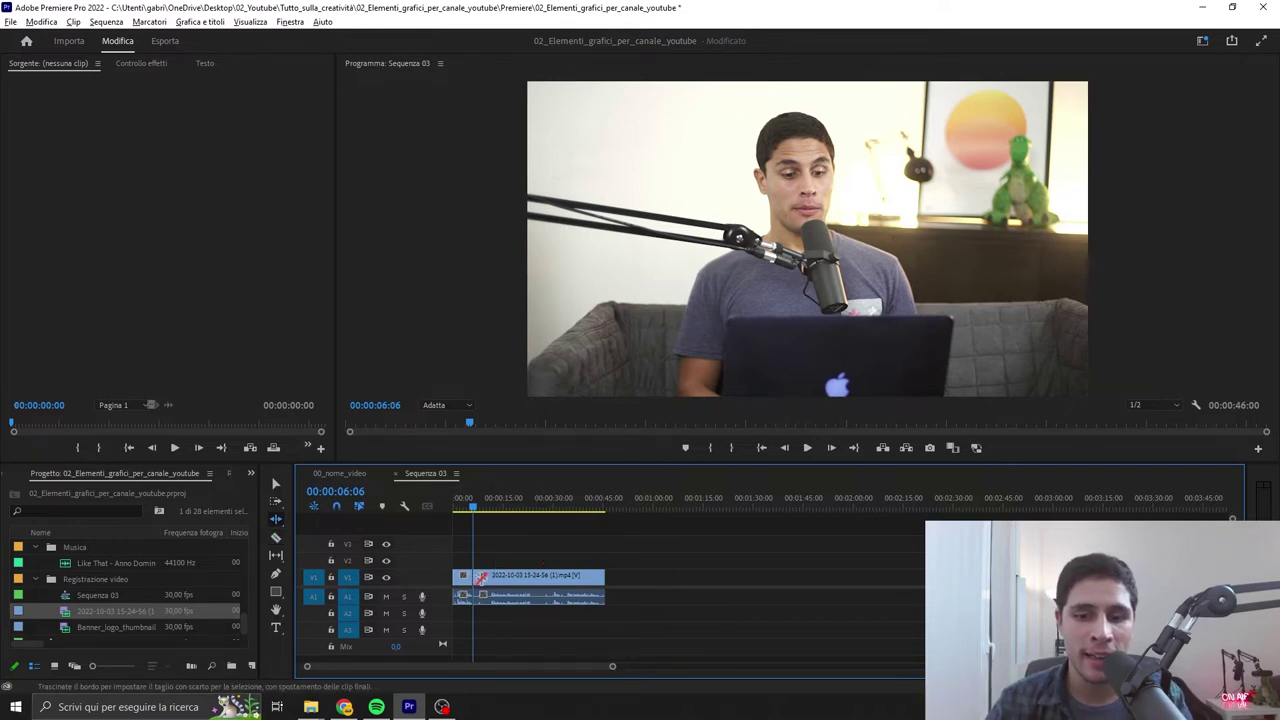
{"action": "key", "text": "v"}
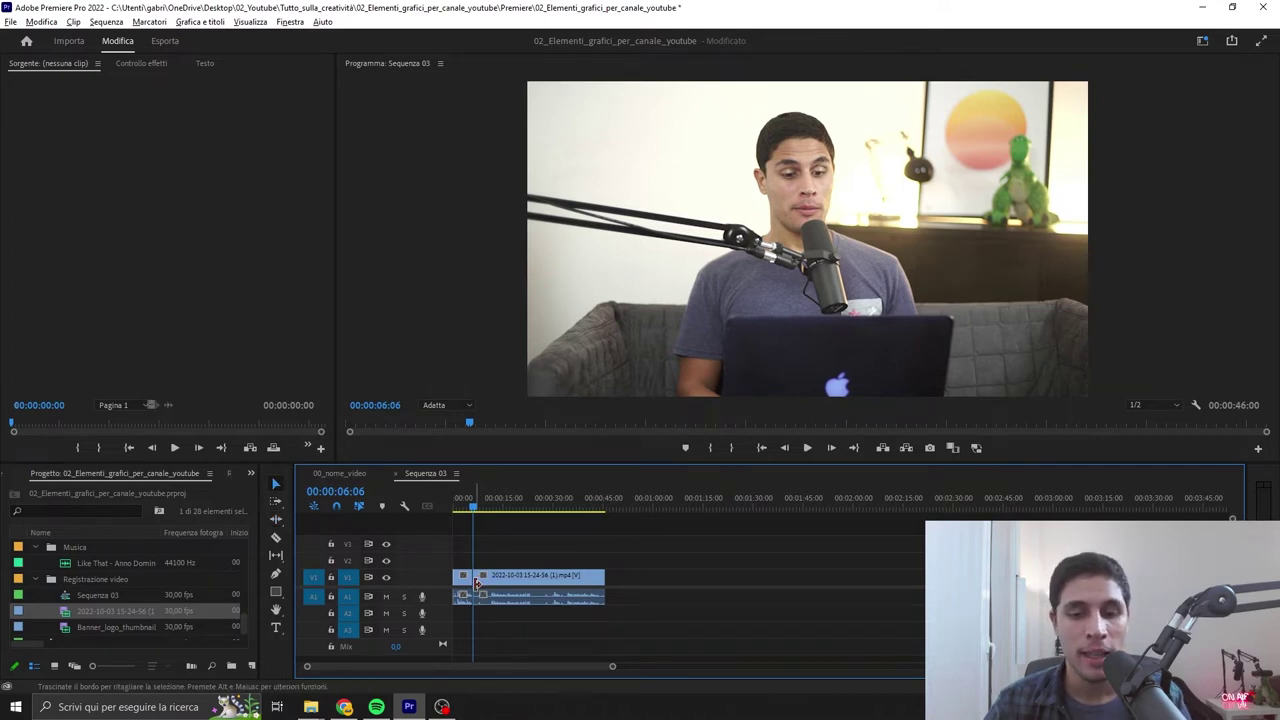
{"action": "left_click_drag", "start_coordinate": [475, 578], "coordinate": [497, 586]}
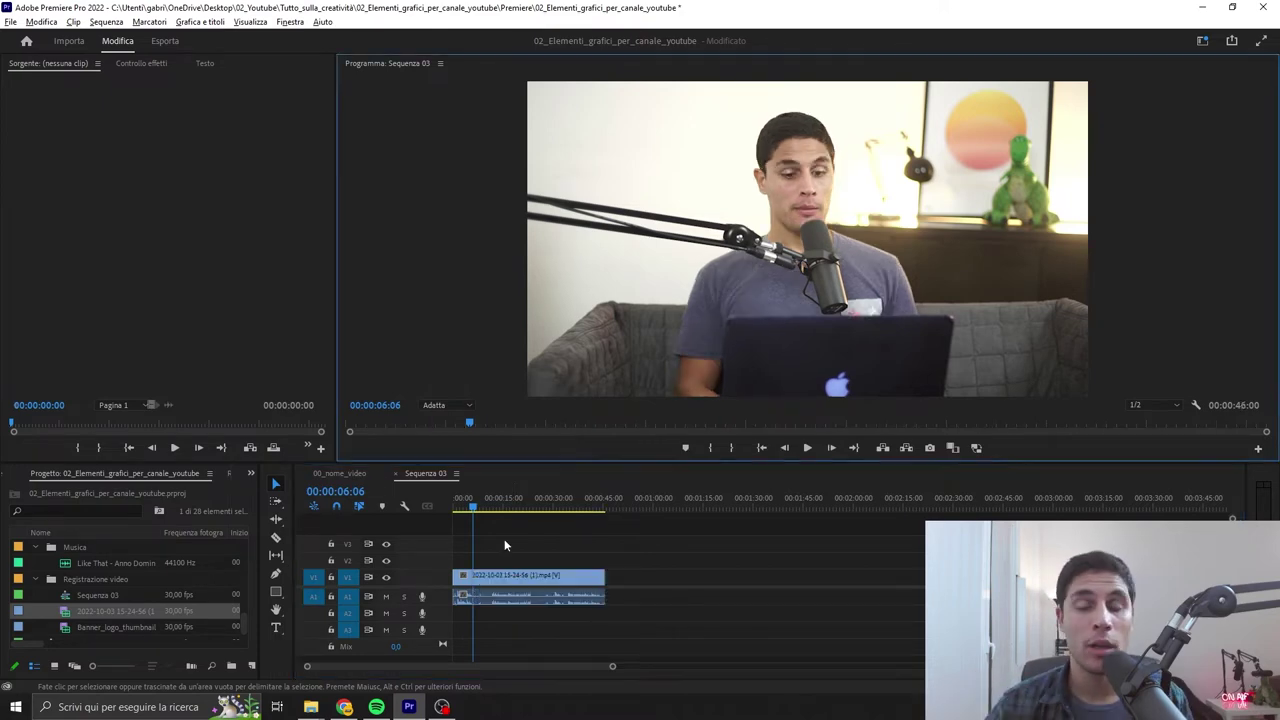
{"action": "left_click", "coordinate": [50, 22]}
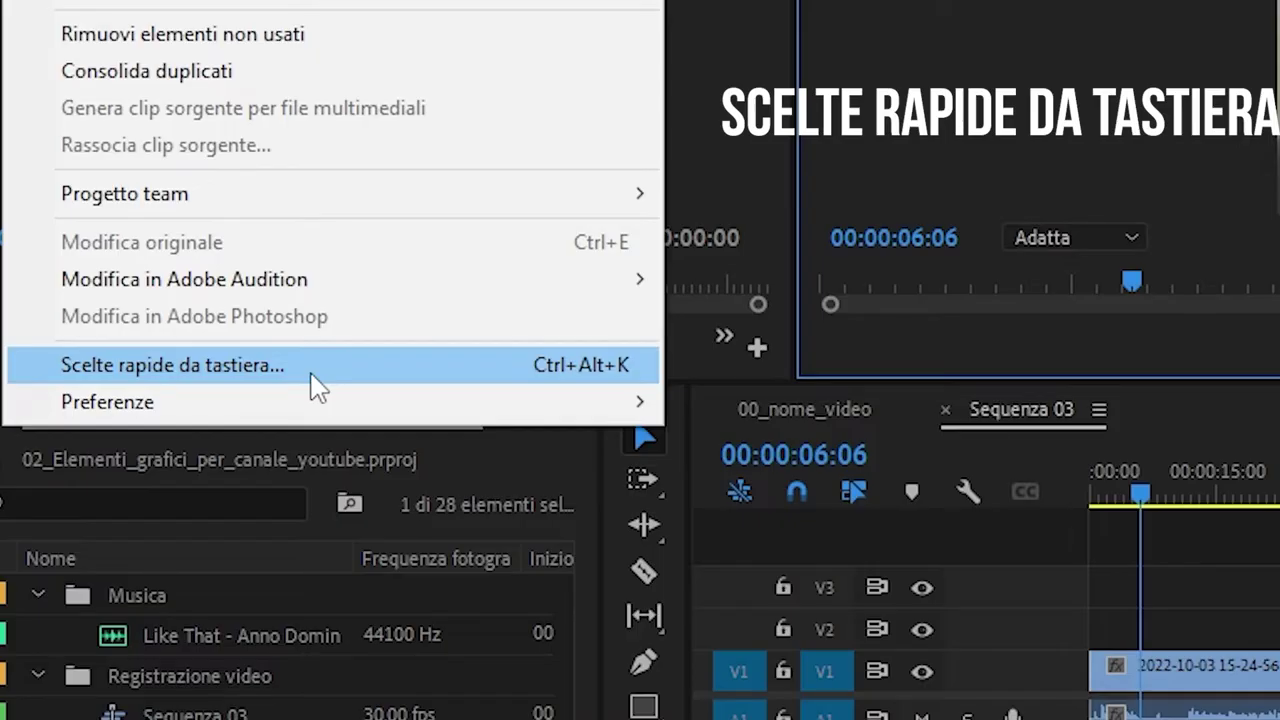
{"action": "left_click", "coordinate": [311, 375]}
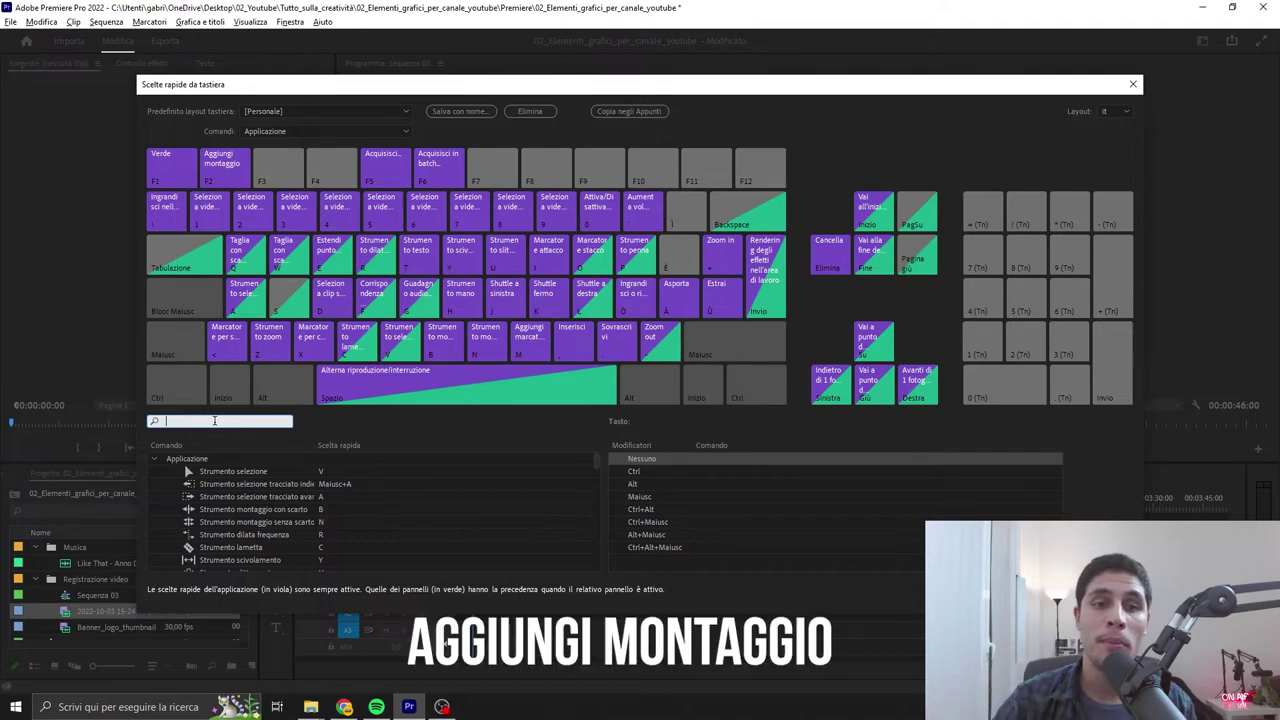
{"action": "type", "text": "aggiun"}
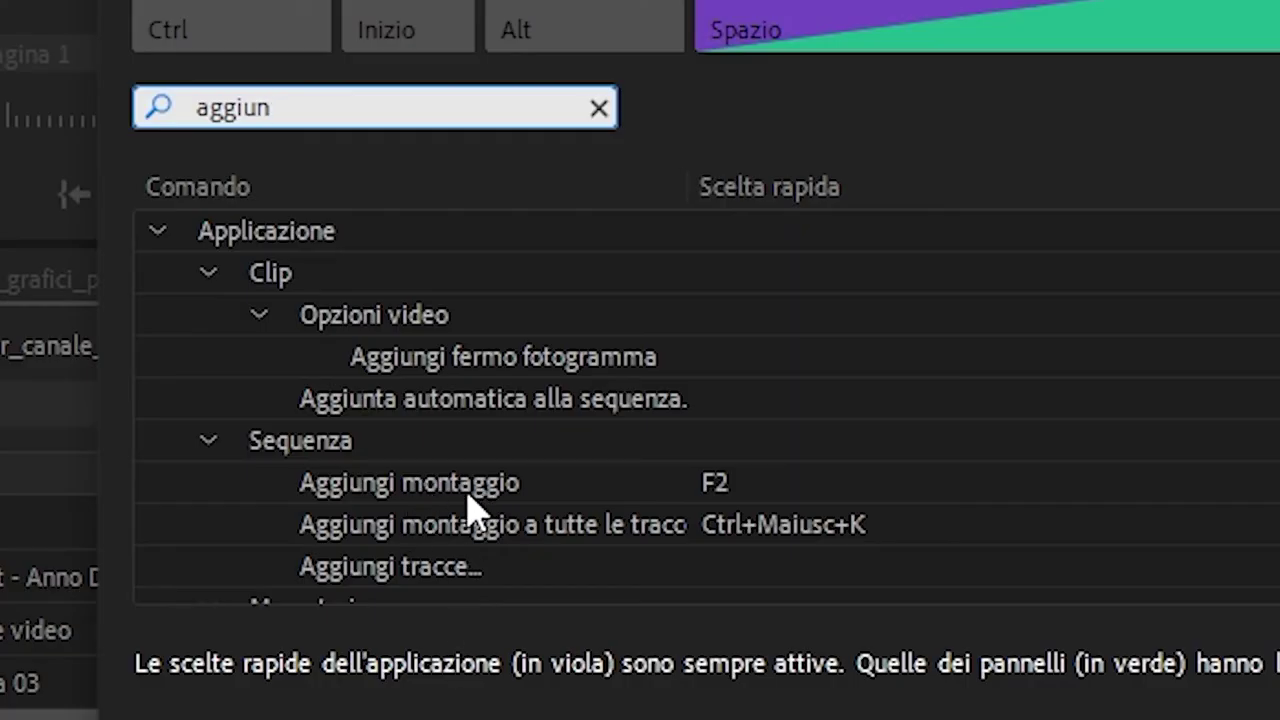
{"action": "left_click", "coordinate": [461, 487]}
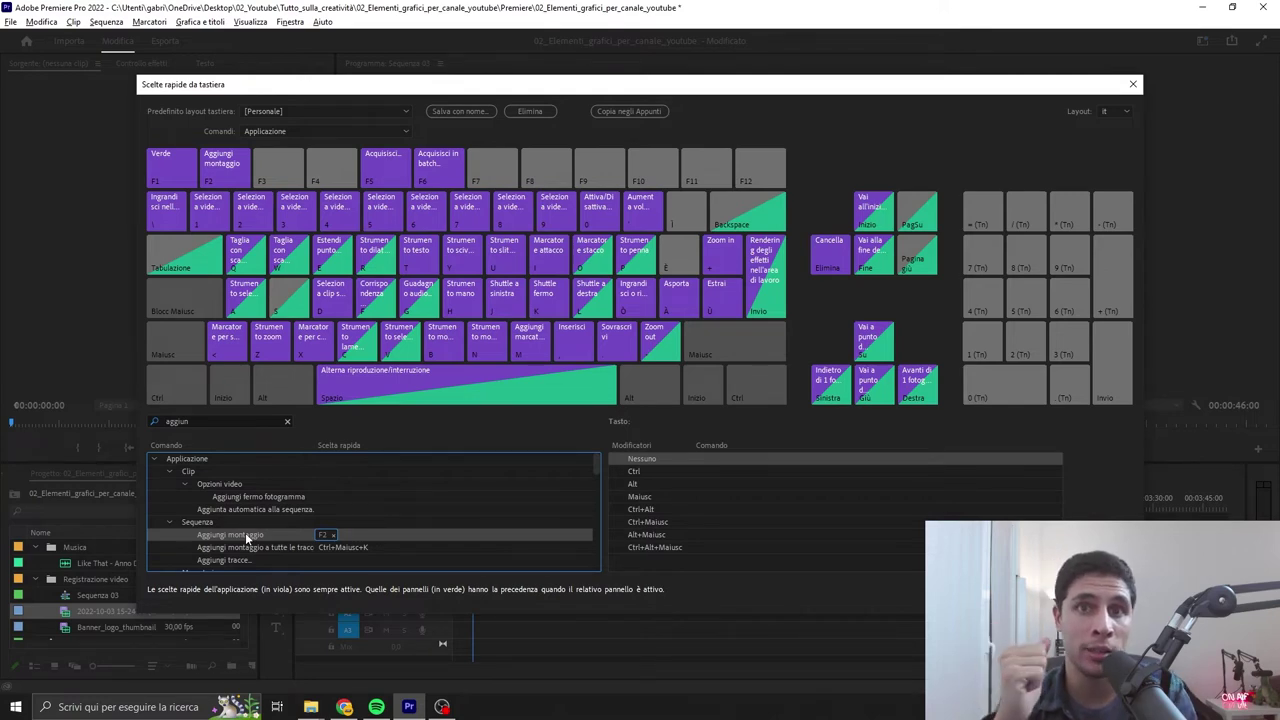
{"action": "left_click", "coordinate": [287, 421]}
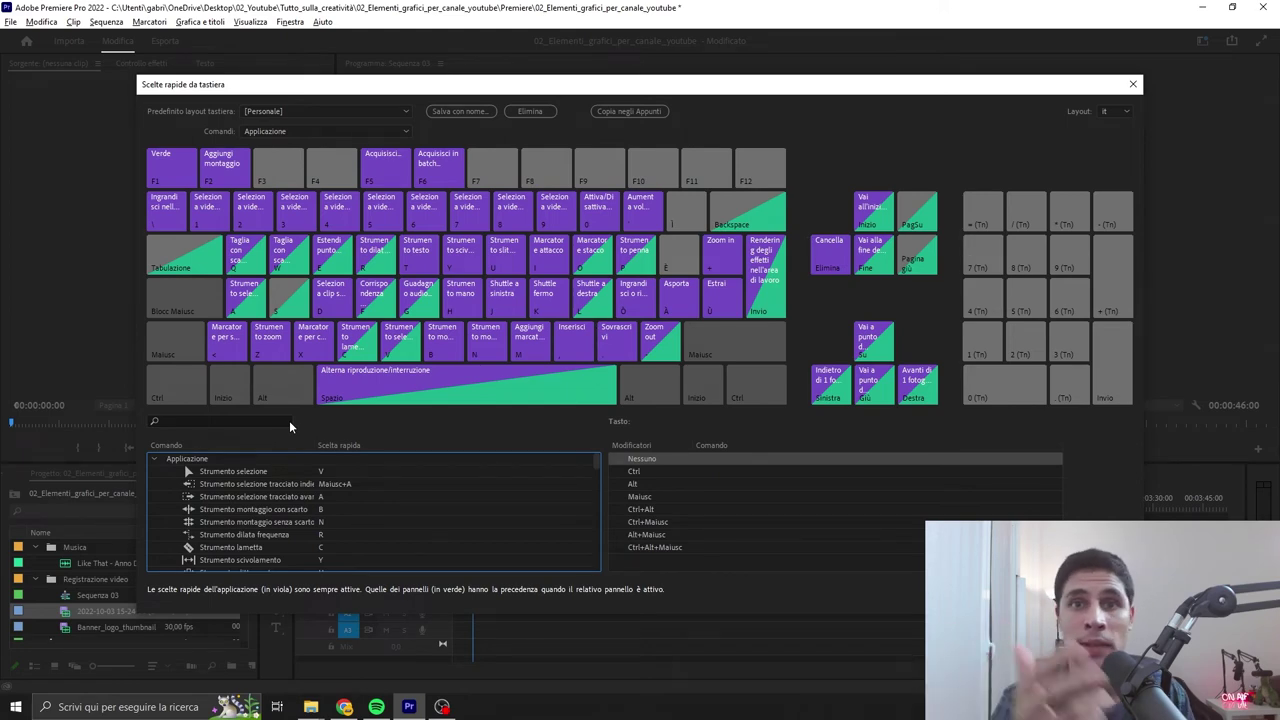
{"action": "type", "text": "et"}
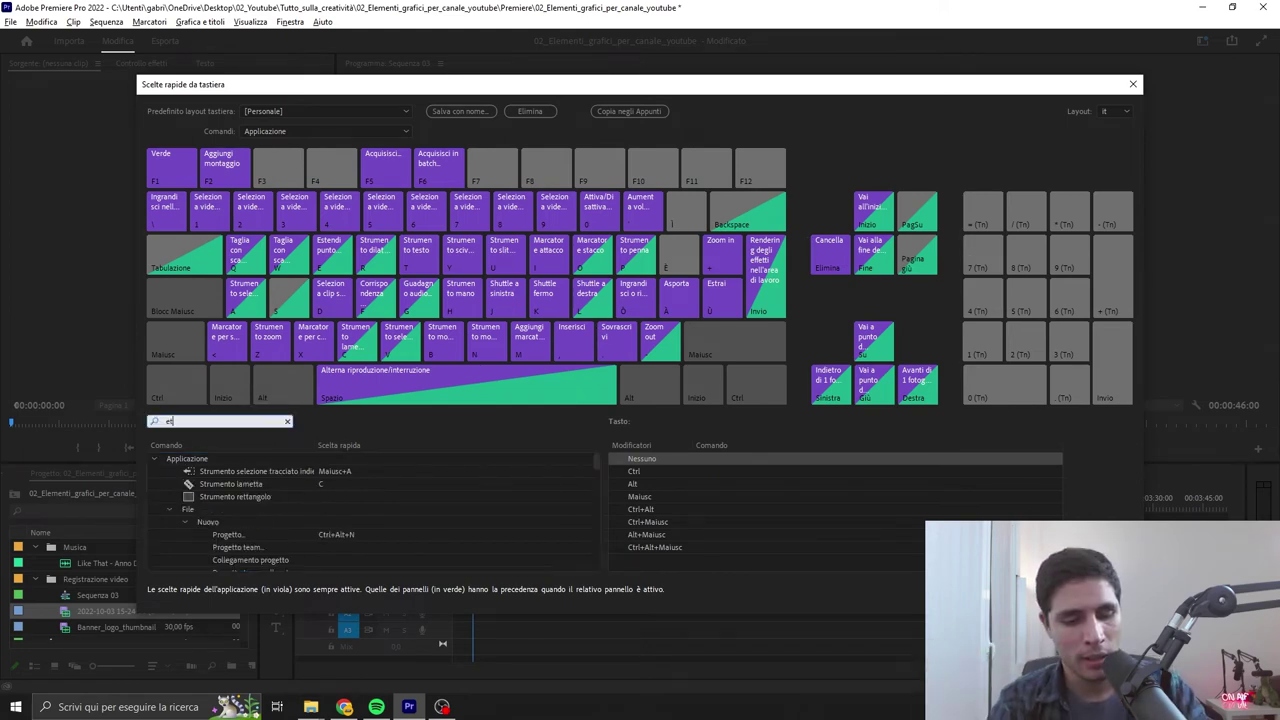
{"action": "type", "text": "ichet"}
{"action": "scroll", "coordinate": [282, 505], "scroll_direction": "down", "scroll_amount": 3}
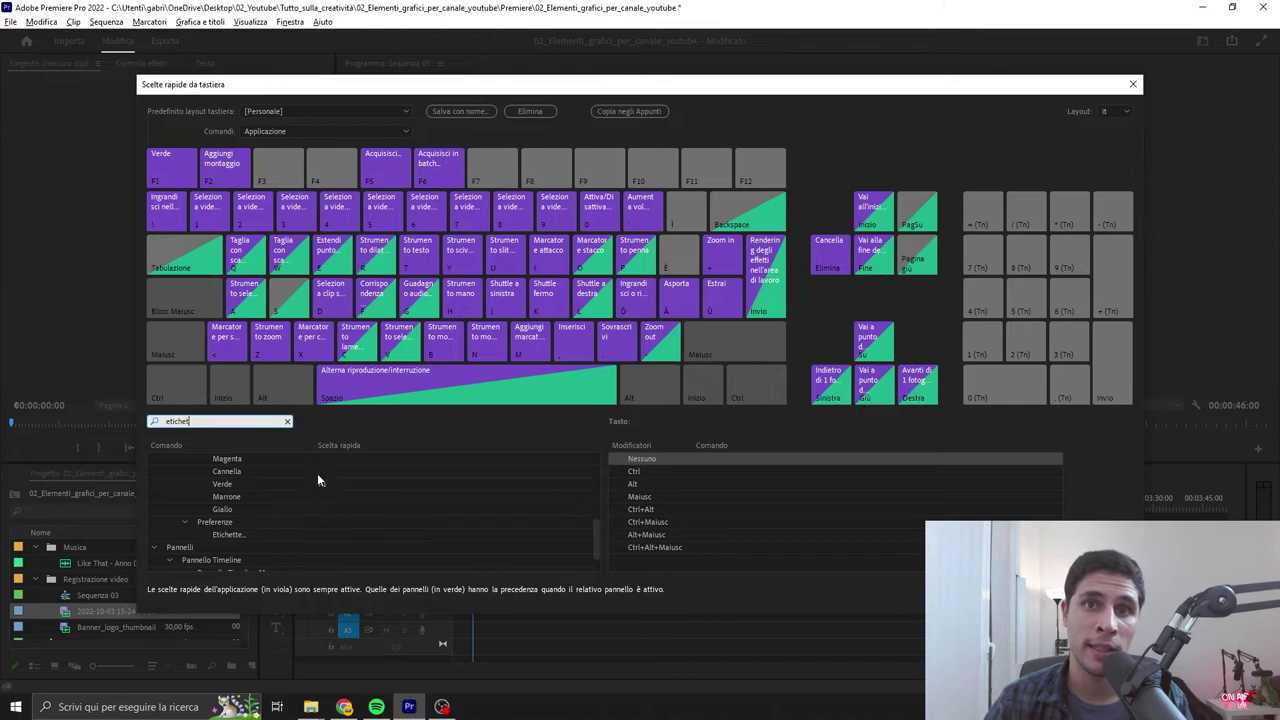
{"action": "left_click", "coordinate": [1133, 86]}
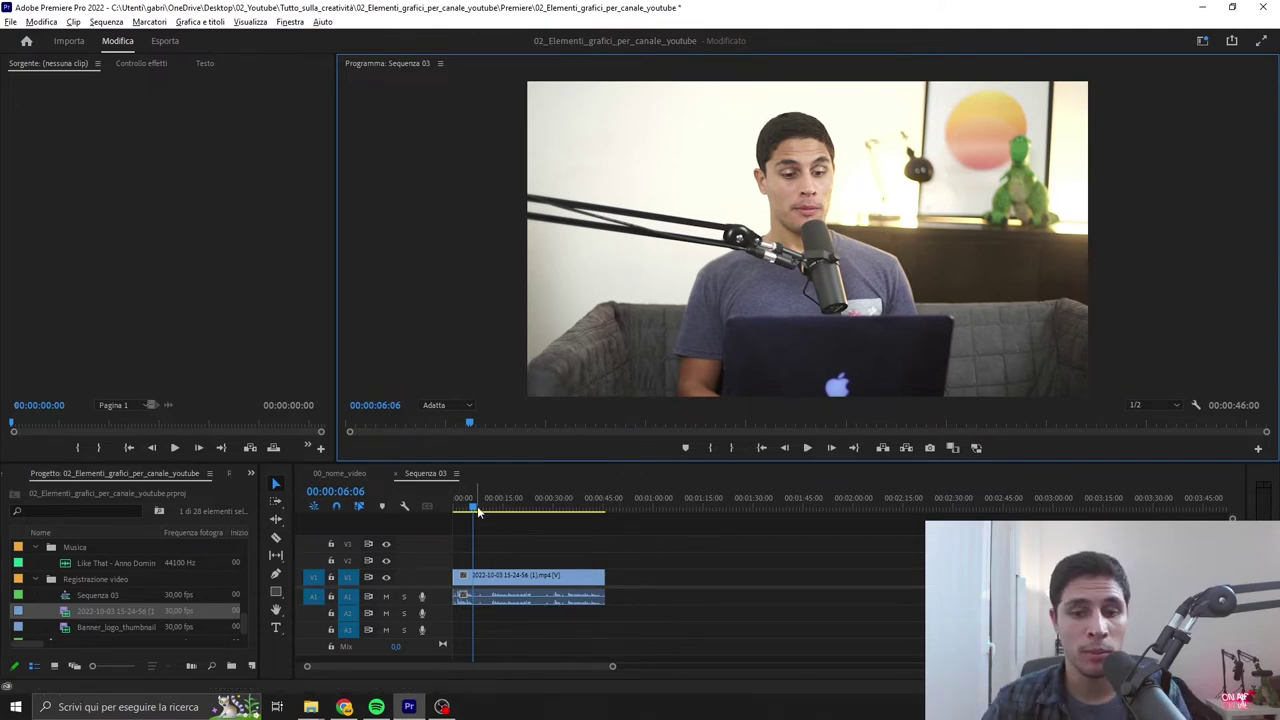
- Scrub the playhead around the first cut and settle it at 00:00:05:21
{"action": "mouse_move", "coordinate": [472, 508]}
{"action": "left_mouse_down"}
{"action": "mouse_move", "coordinate": [456, 507]}
{"action": "mouse_move", "coordinate": [480, 518]}
{"action": "left_mouse_up"}
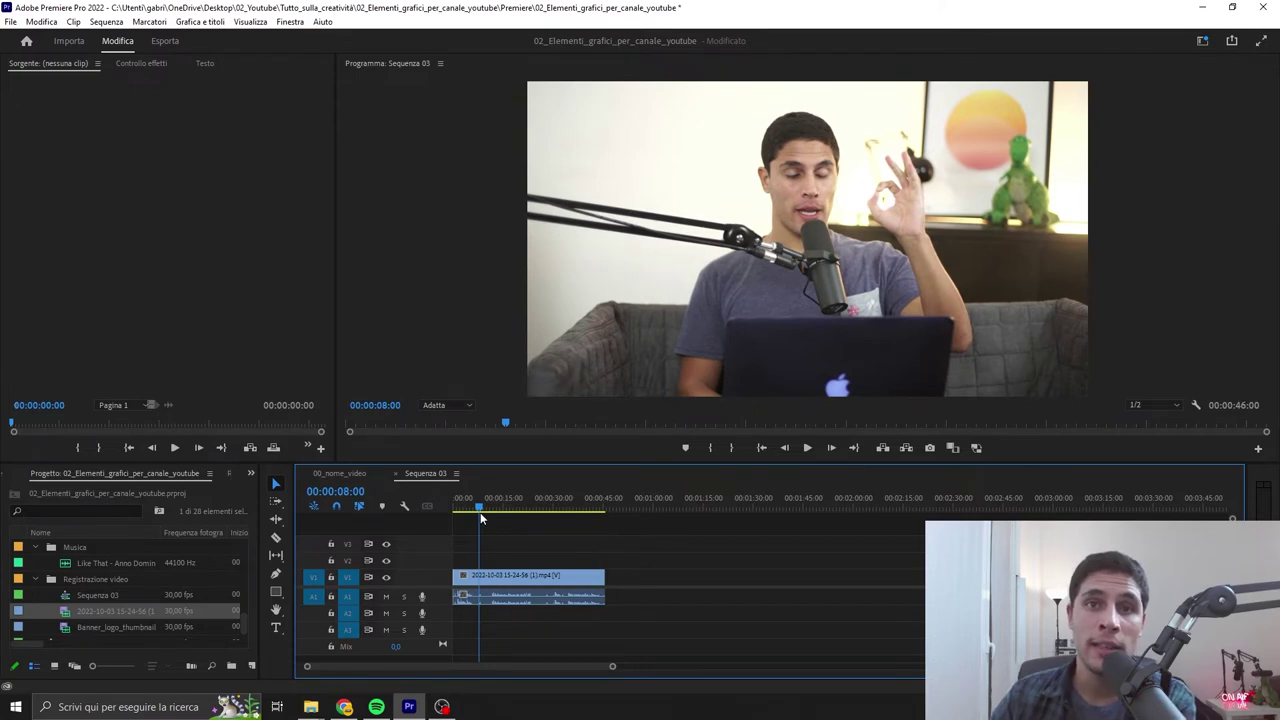
{"action": "left_click_drag", "start_coordinate": [480, 518], "coordinate": [473, 521]}
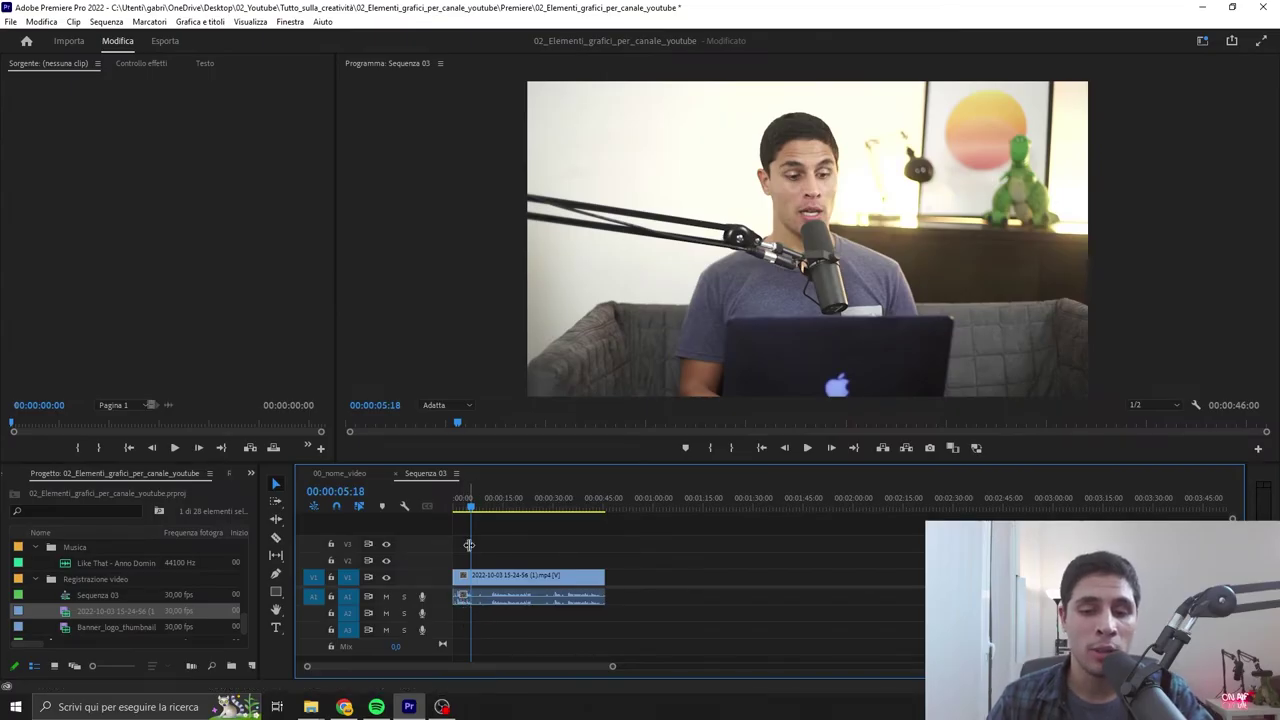
{"action": "left_click", "coordinate": [472, 509]}
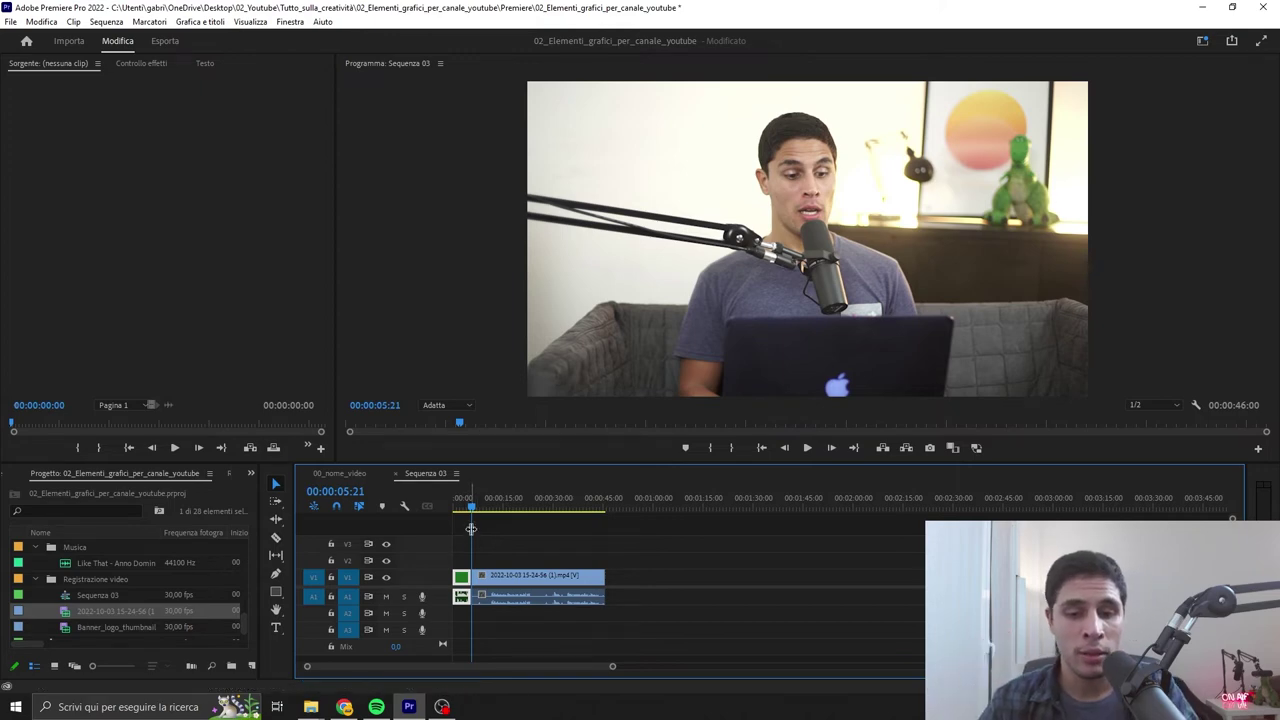
- Cut the clip at 00:00:12:12 and select the piece ending at that cut
{"action": "left_click", "coordinate": [488, 507]}
{"action": "left_click_drag", "start_coordinate": [490, 508], "coordinate": [492, 519]}
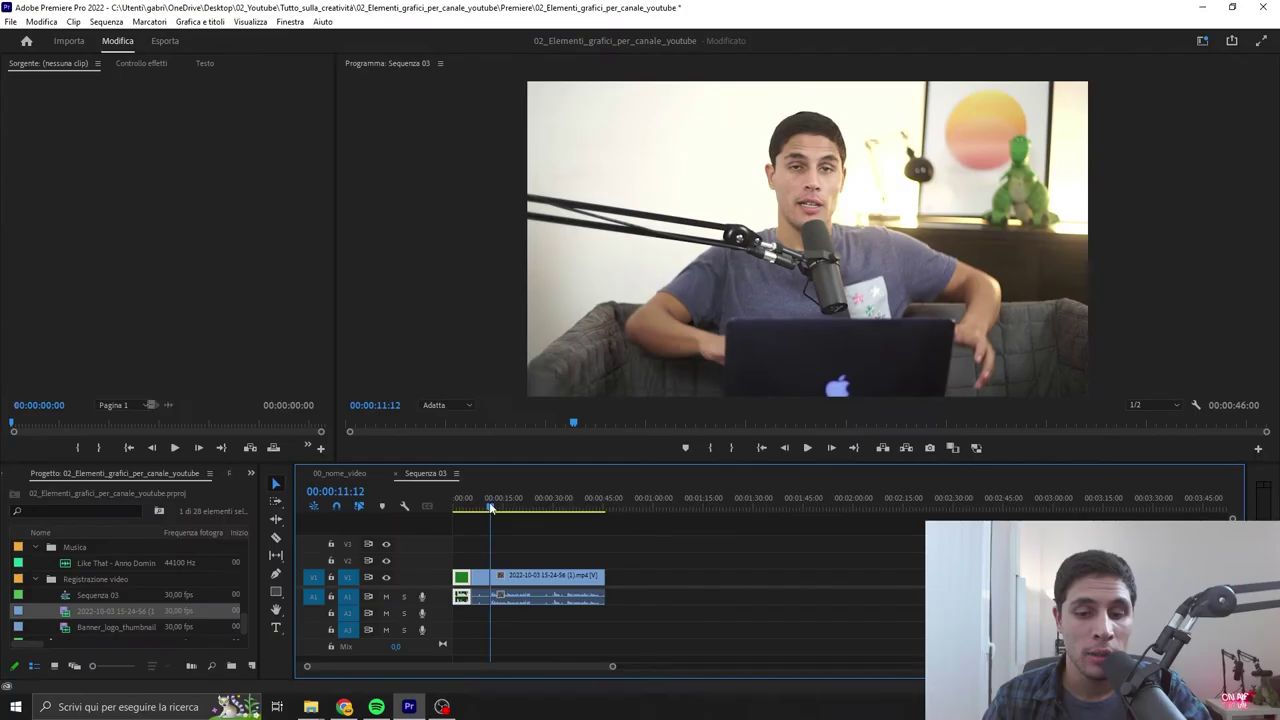
{"action": "mouse_move", "coordinate": [491, 510]}
{"action": "left_mouse_down"}
{"action": "mouse_move", "coordinate": [510, 538]}
{"action": "mouse_move", "coordinate": [529, 530]}
{"action": "left_mouse_up"}
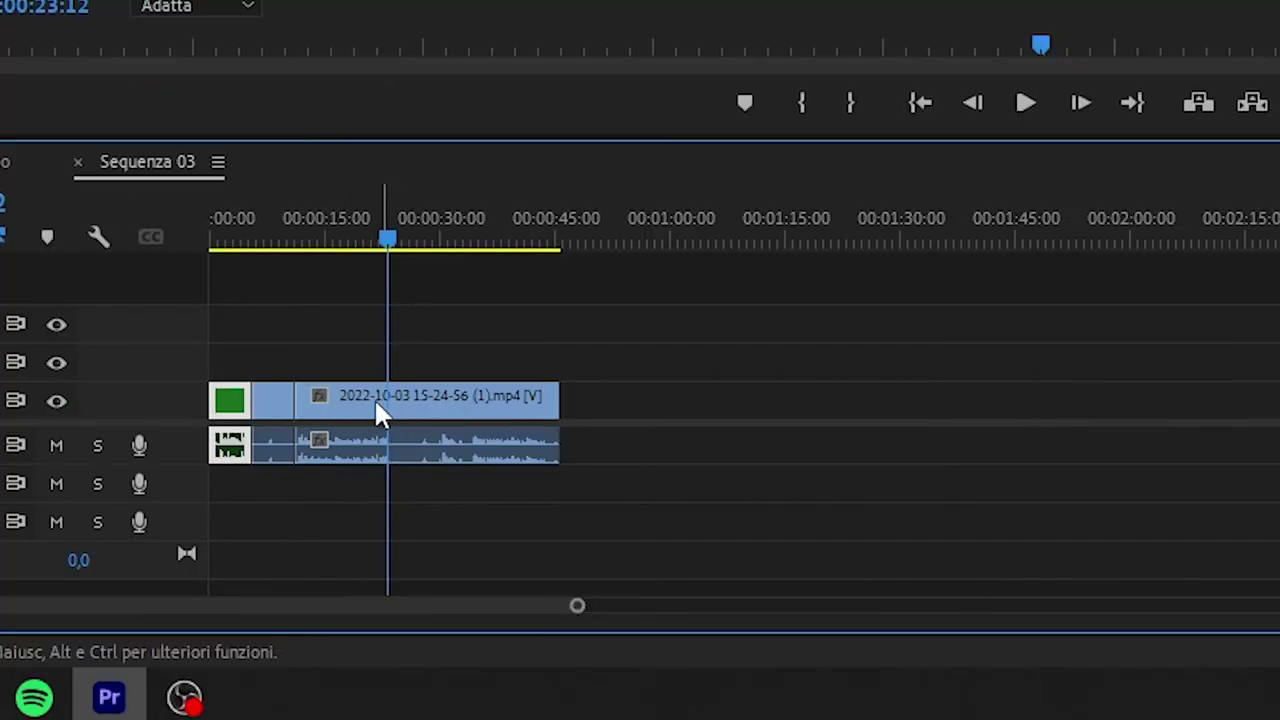
{"action": "key", "text": "ctrl+k"}
{"action": "left_click", "coordinate": [360, 405]}
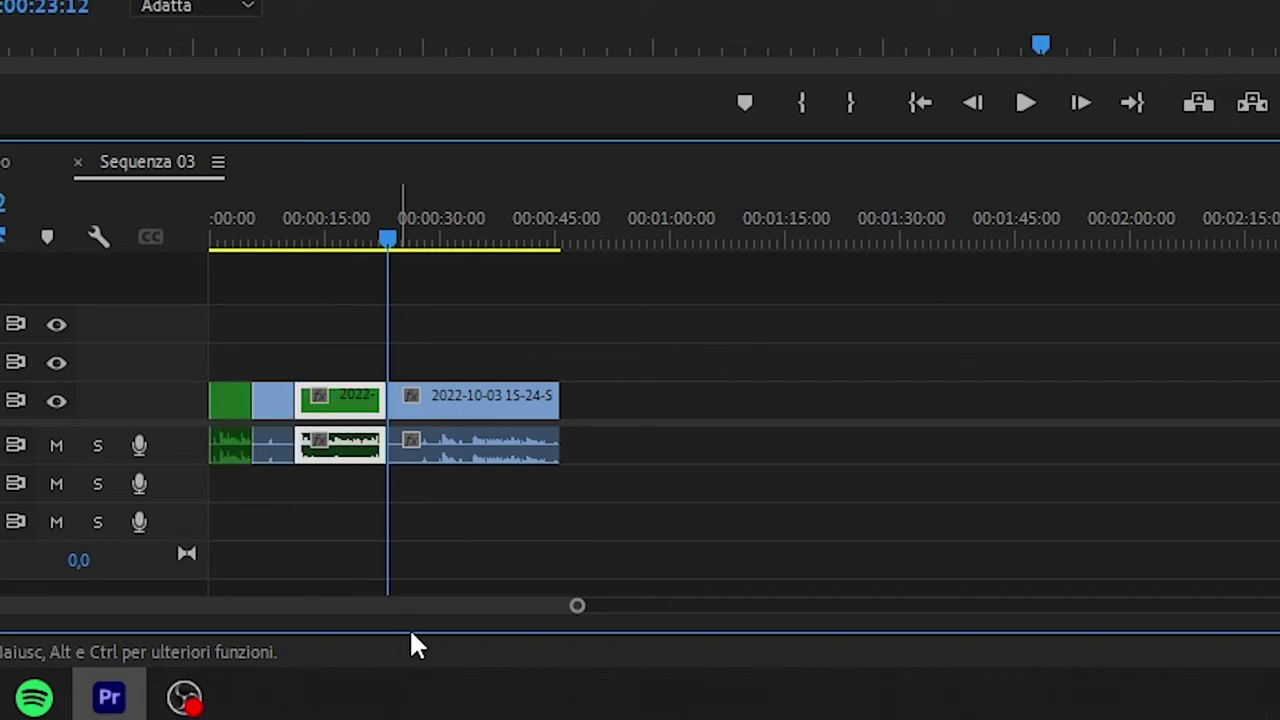
{"action": "left_click", "coordinate": [468, 242]}
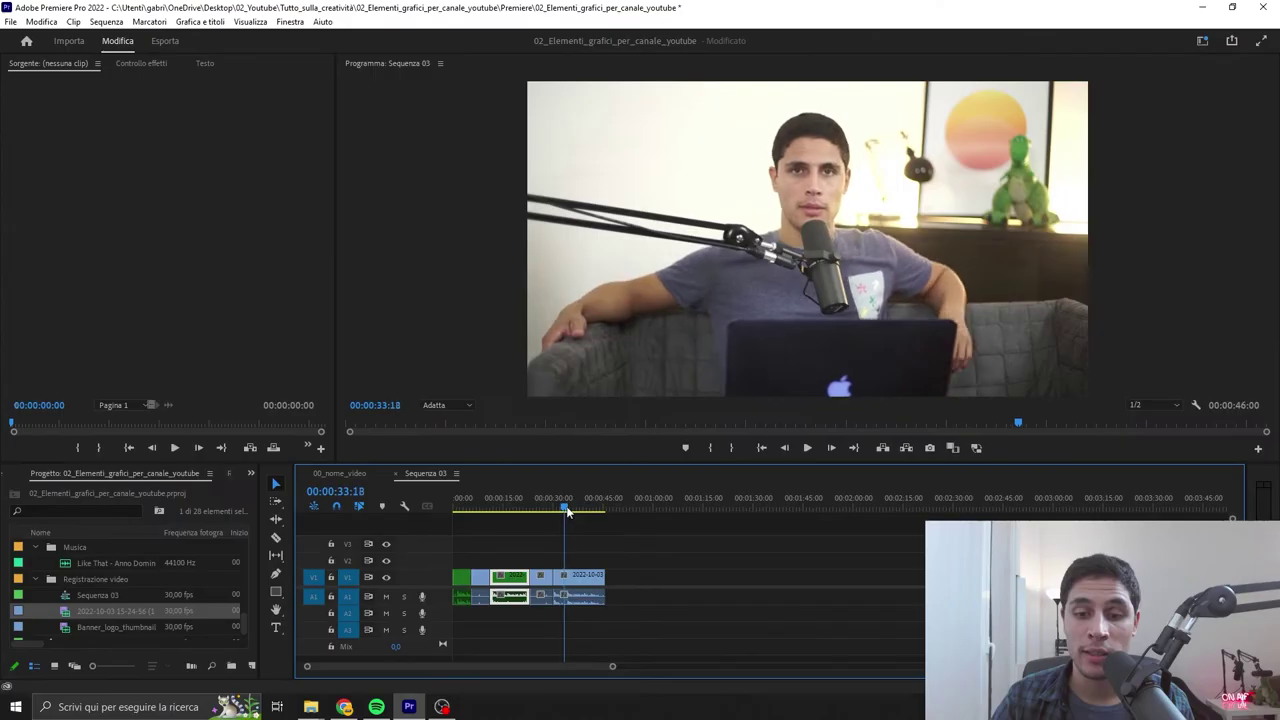
- Cut again at 00:00:34:12, select the clip's final piece, and bring up its options
{"action": "left_click_drag", "start_coordinate": [566, 511], "coordinate": [571, 513]}
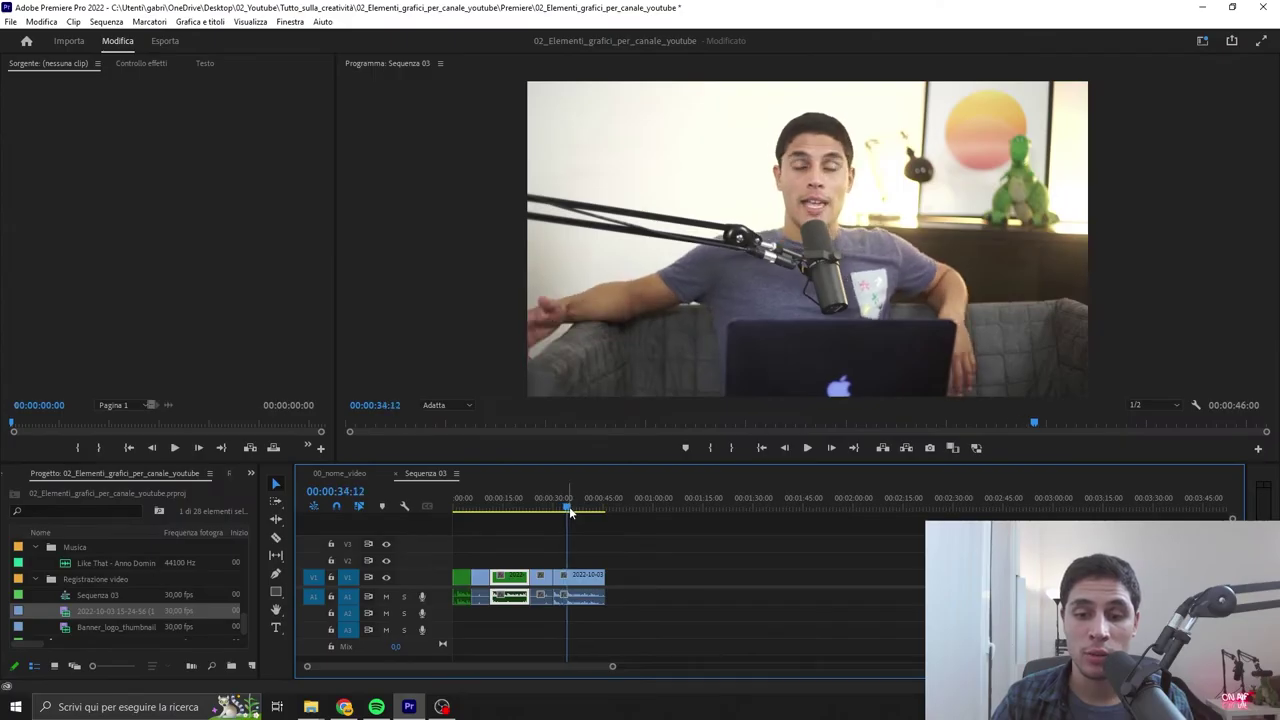
{"action": "key", "text": "ctrl+k"}
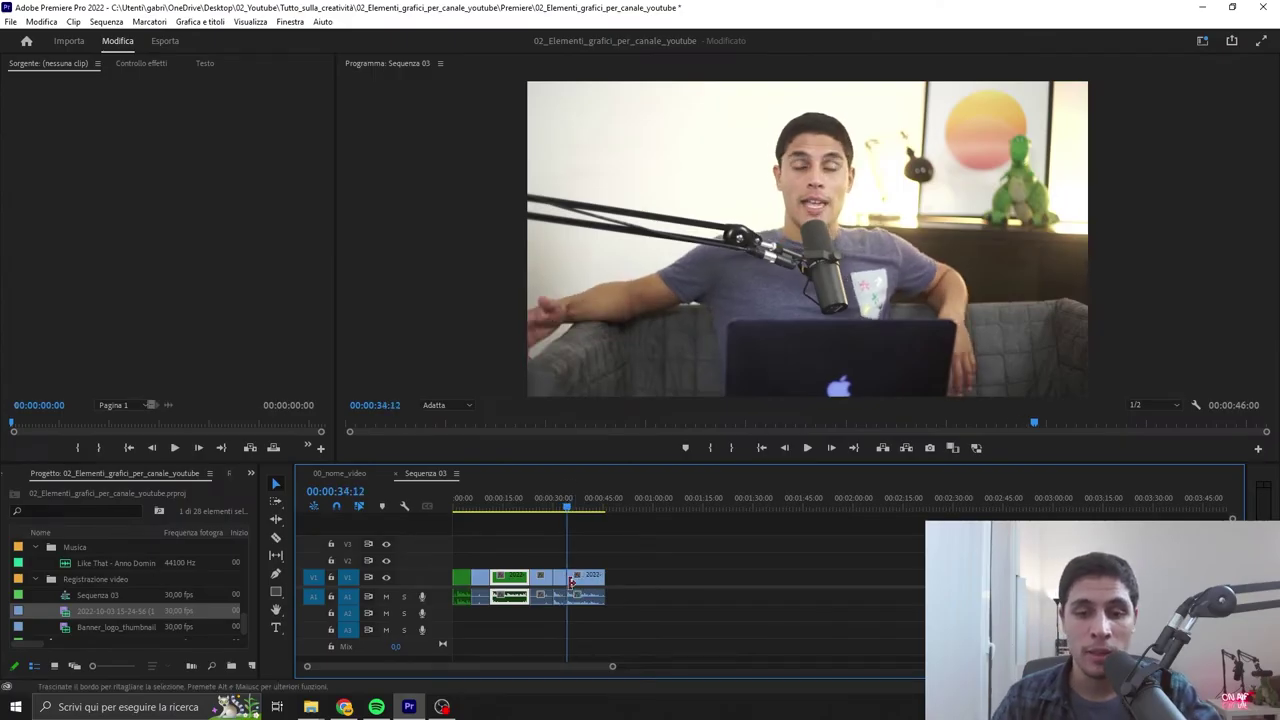
{"action": "left_click_drag", "start_coordinate": [567, 511], "coordinate": [597, 512]}
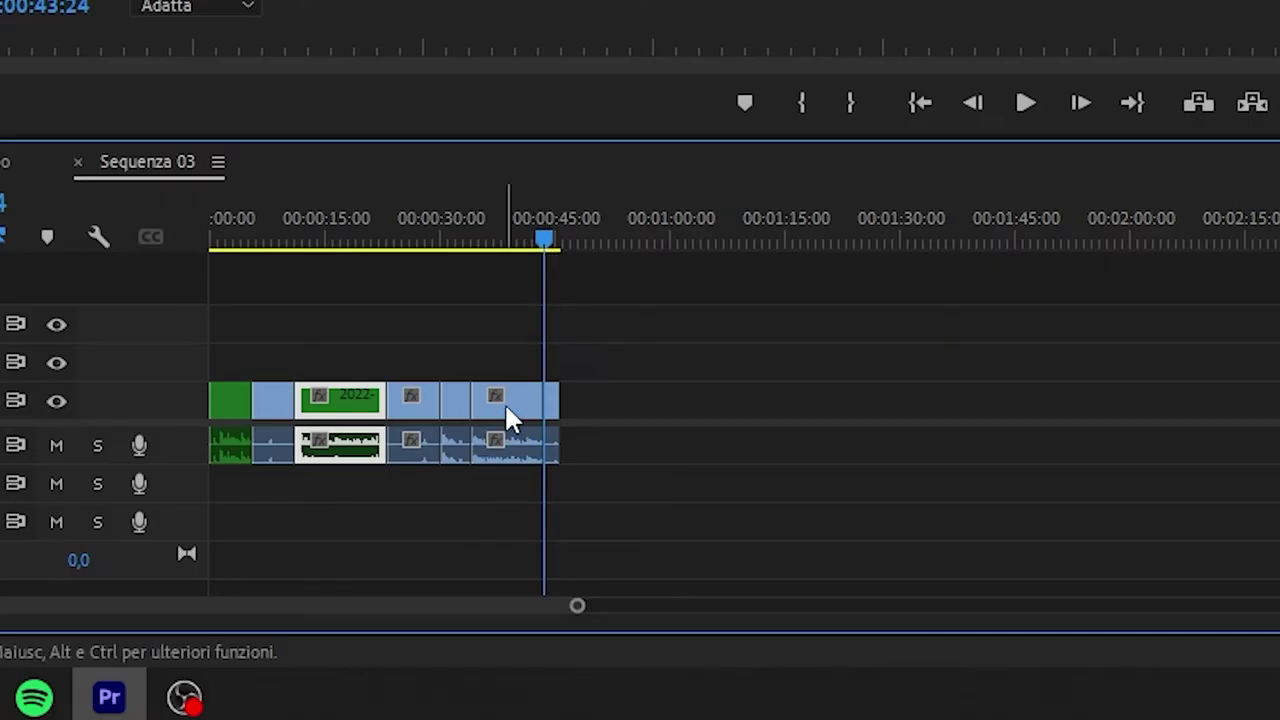
{"action": "left_click", "coordinate": [505, 432]}
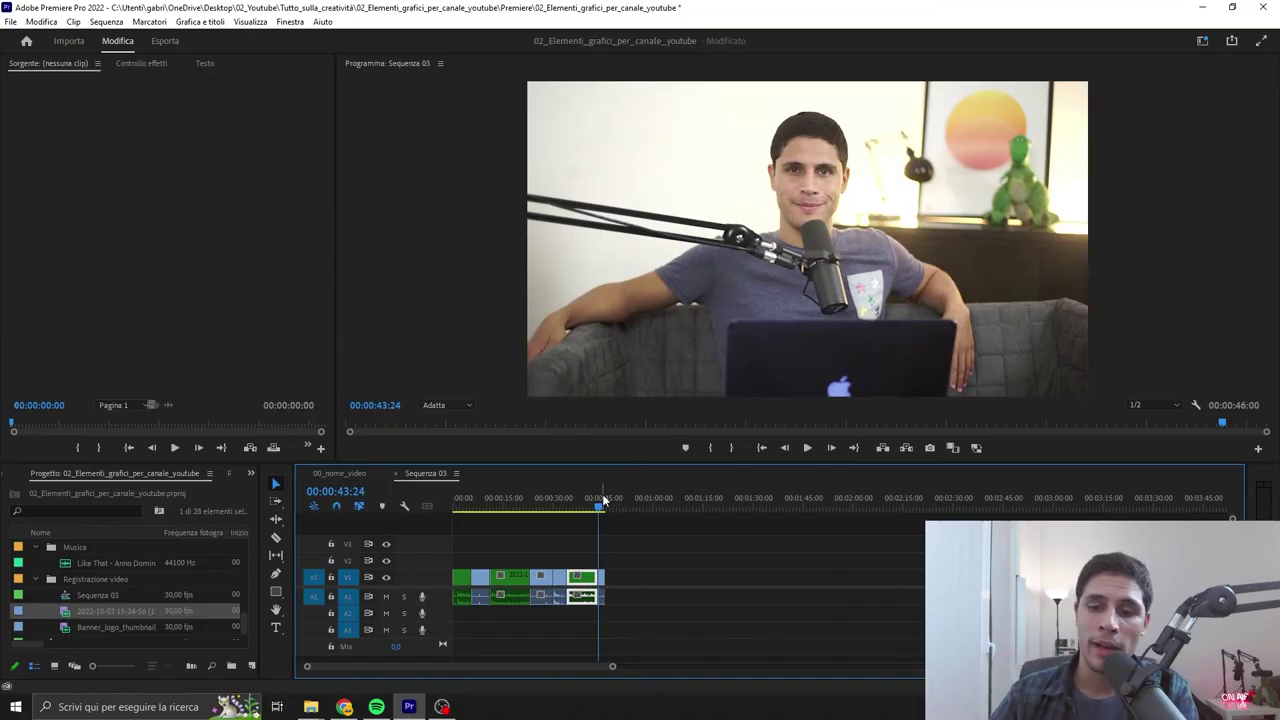
{"action": "left_click", "coordinate": [544, 508]}
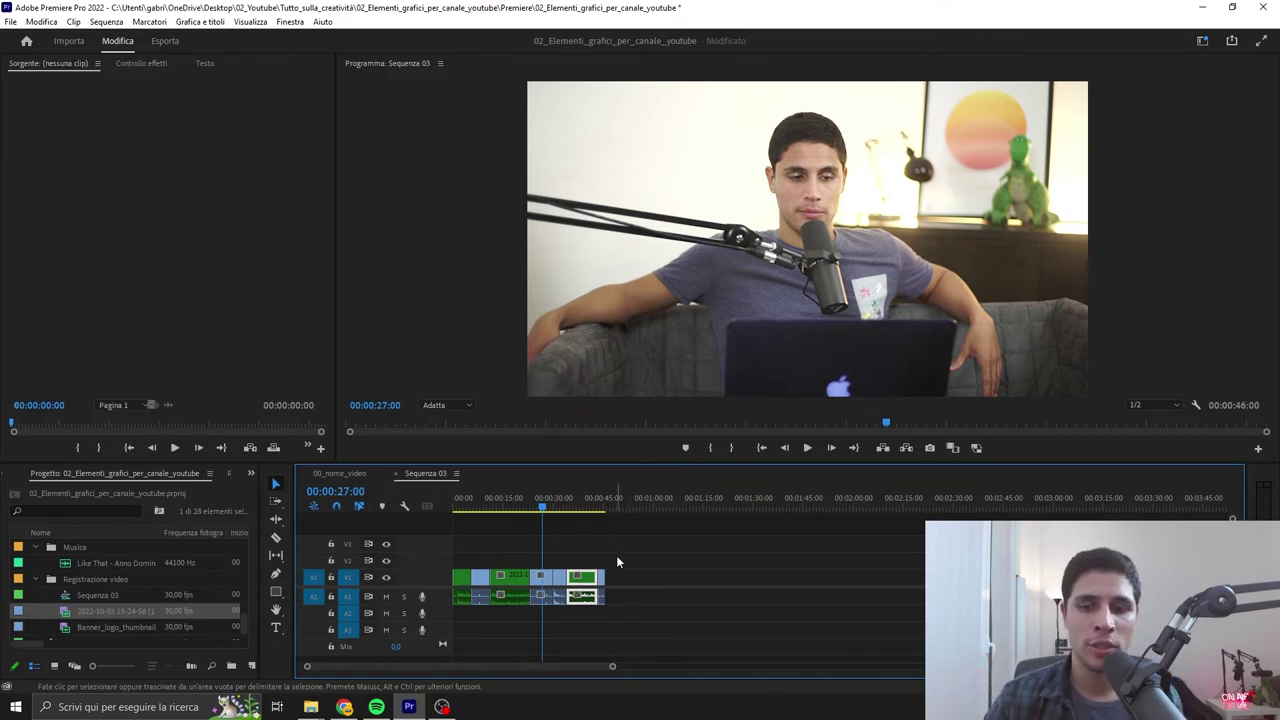
{"action": "right_click", "coordinate": [559, 587]}
- Select every Iris-labelled clip by label group and ripple delete them with Alt+Delete
{"action": "left_click", "coordinate": [556, 582]}
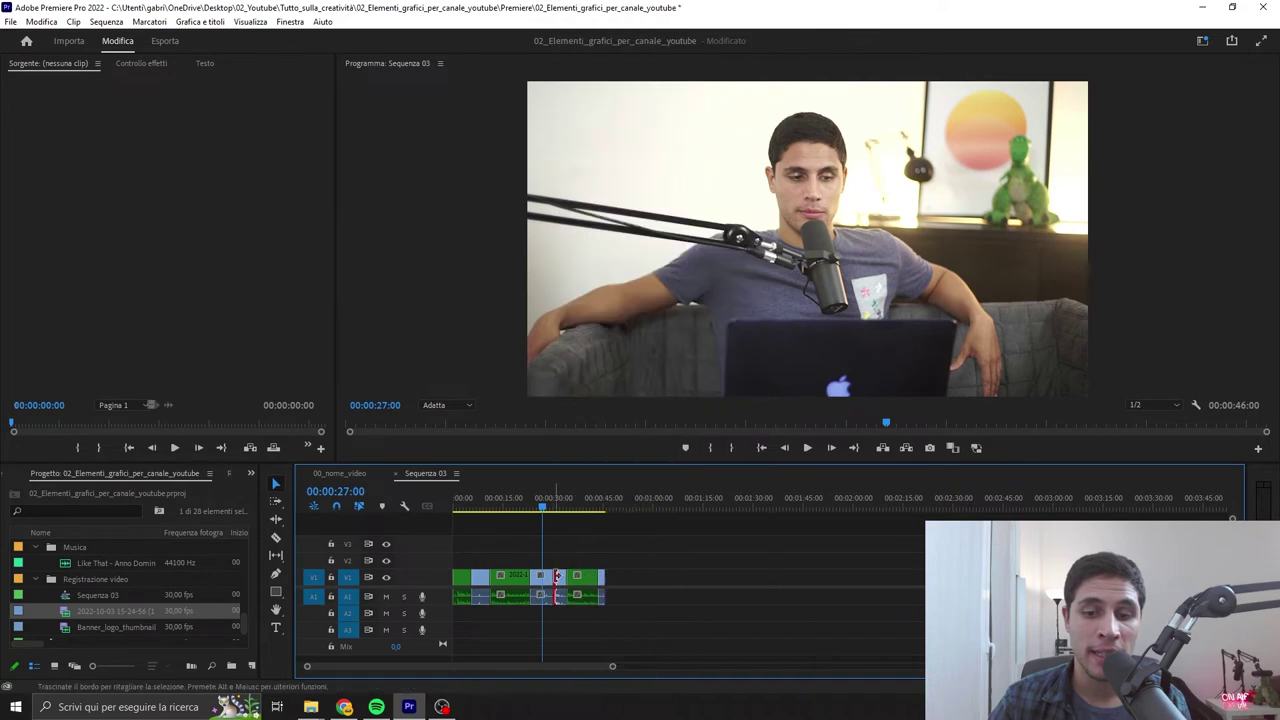
{"action": "right_click", "coordinate": [559, 587]}
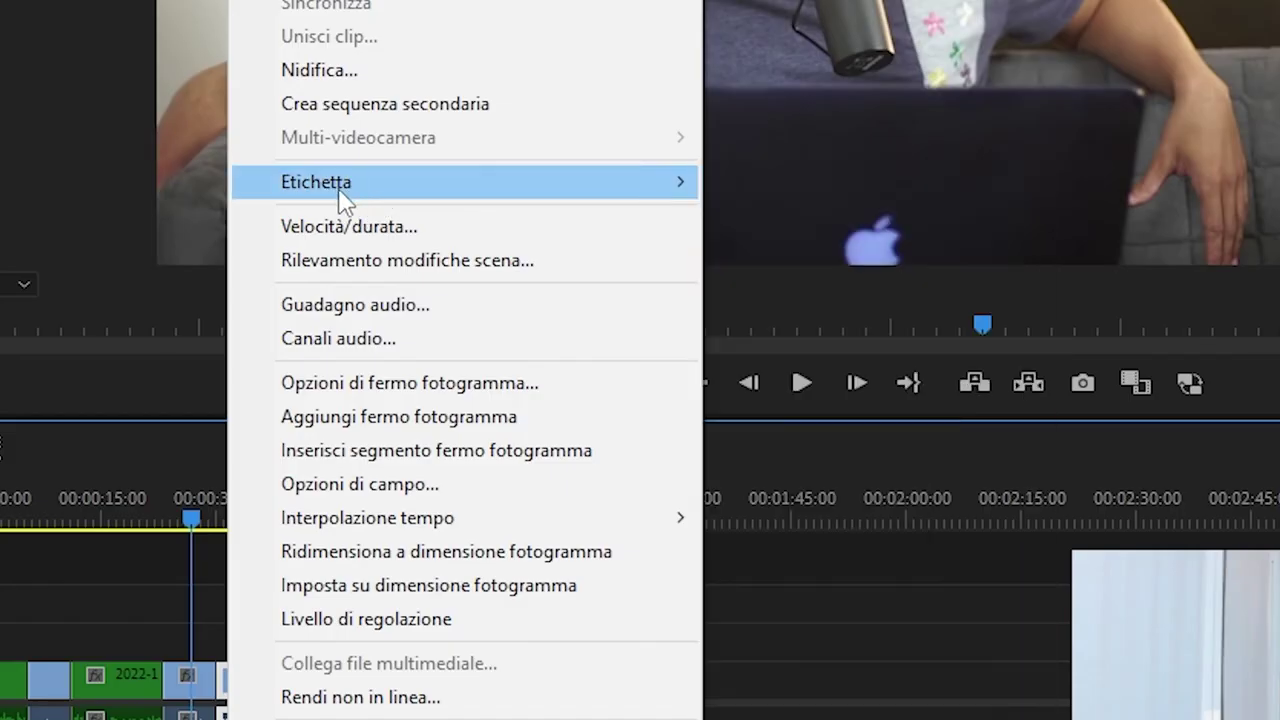
{"action": "mouse_move", "coordinate": [414, 189]}
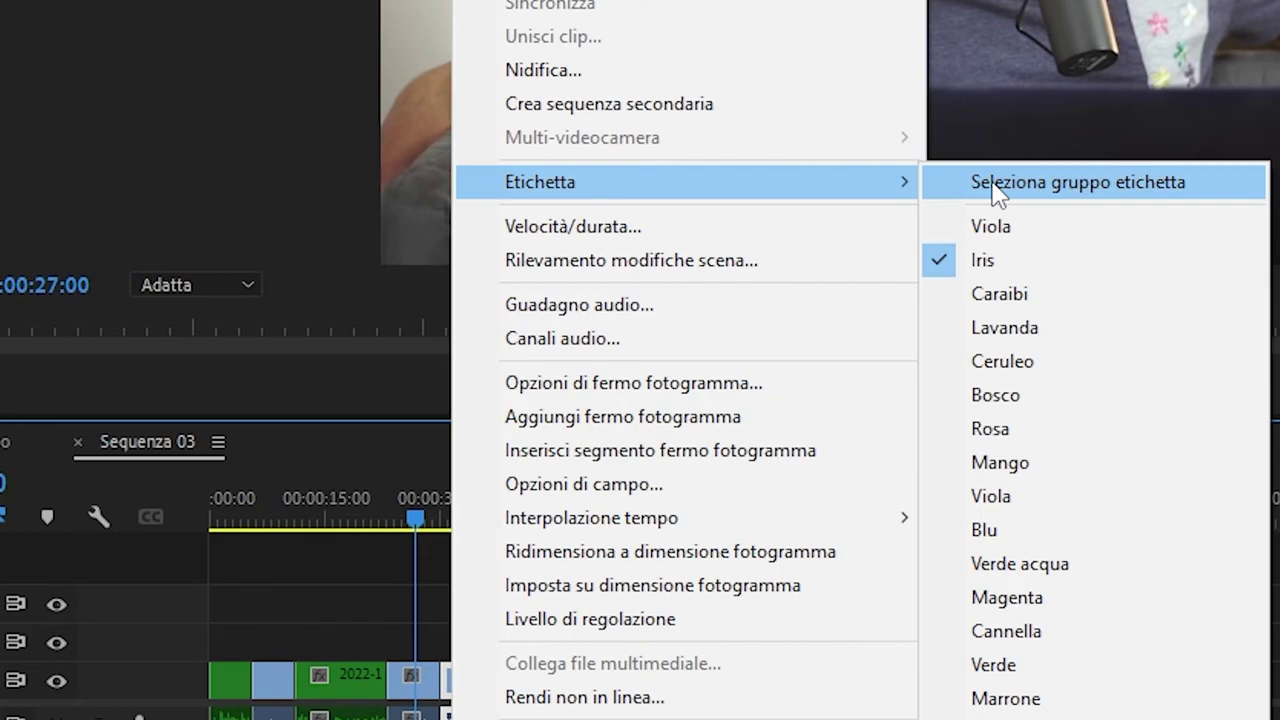
{"action": "left_click", "coordinate": [997, 190]}
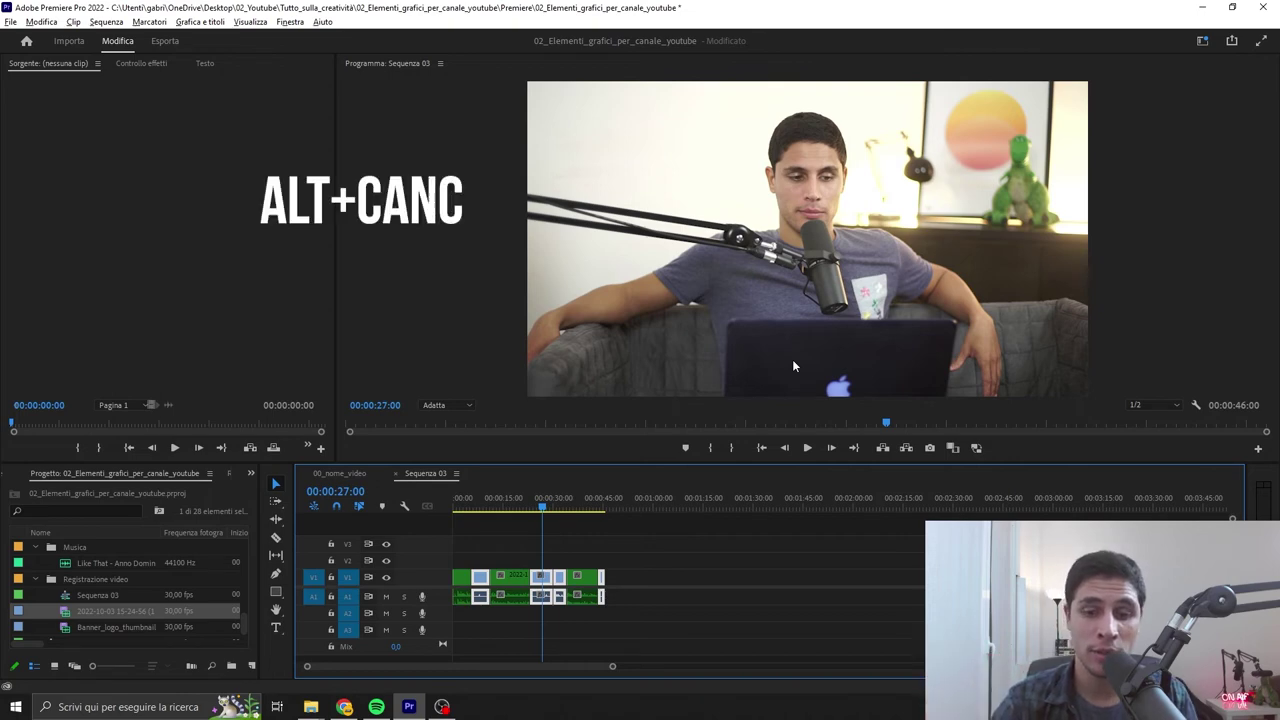
{"action": "key", "text": "alt+Delete"}
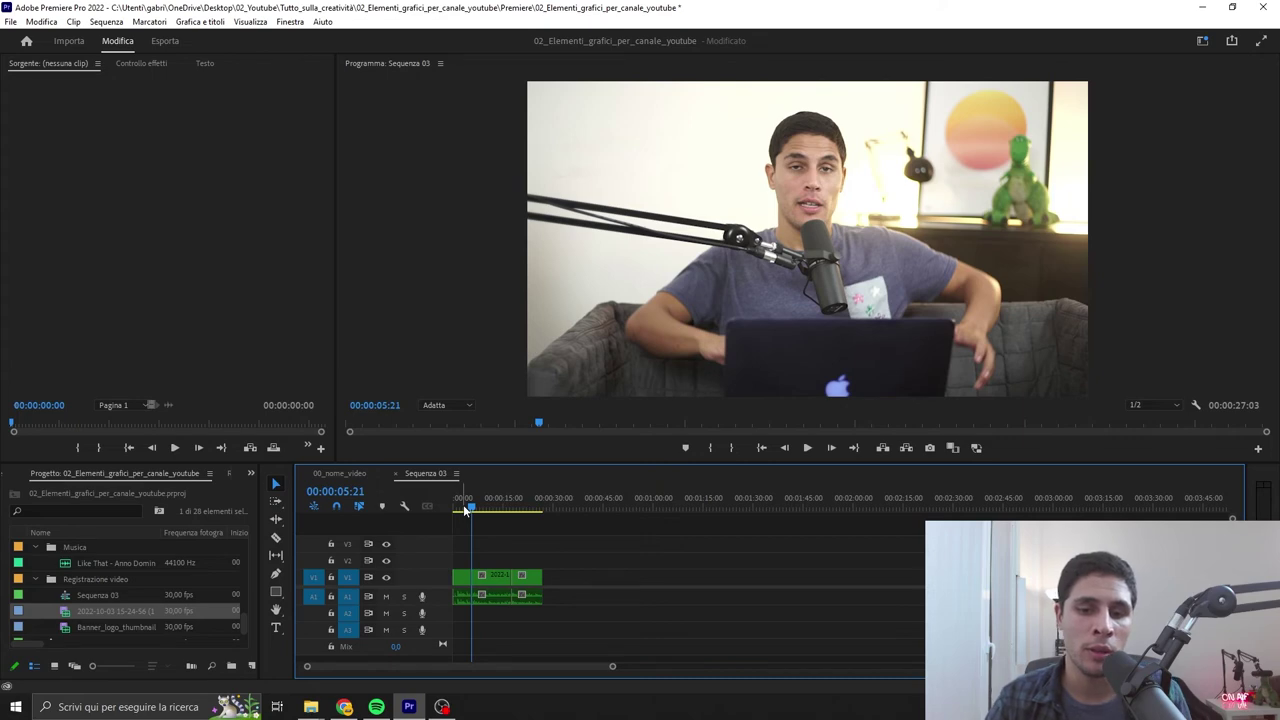
{"action": "key", "text": "space"}
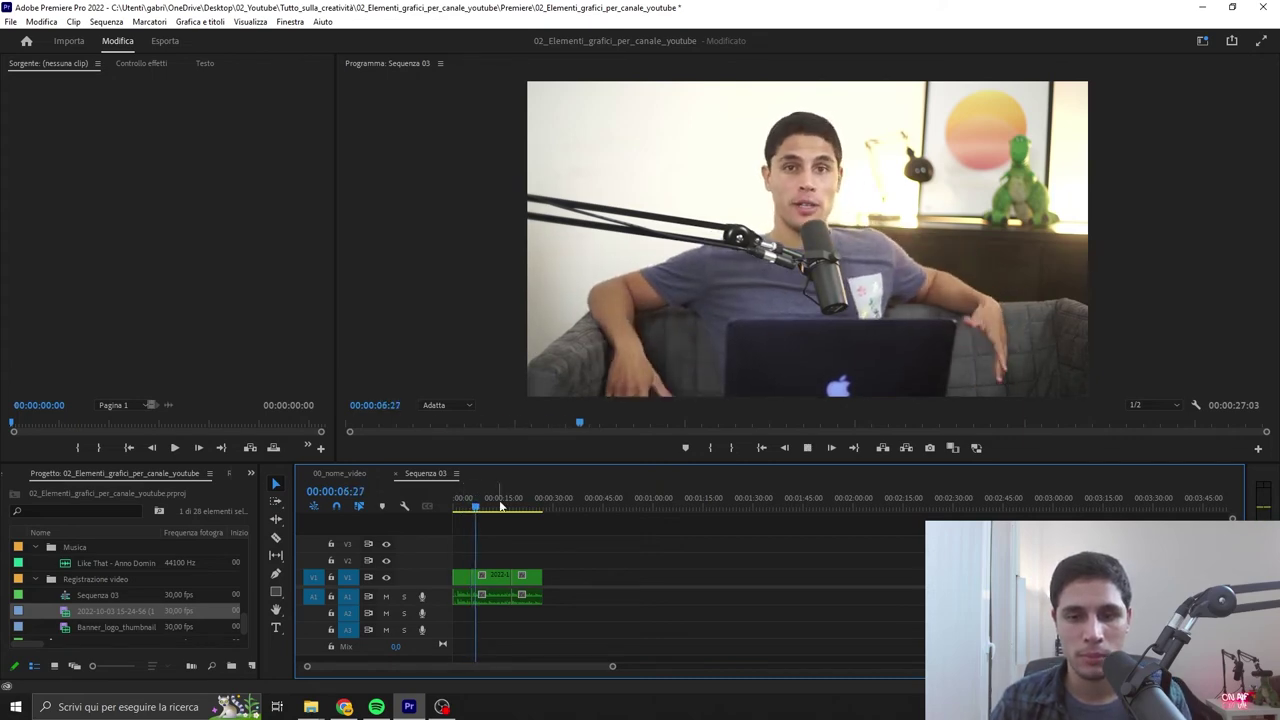
{"action": "left_click", "coordinate": [507, 508]}
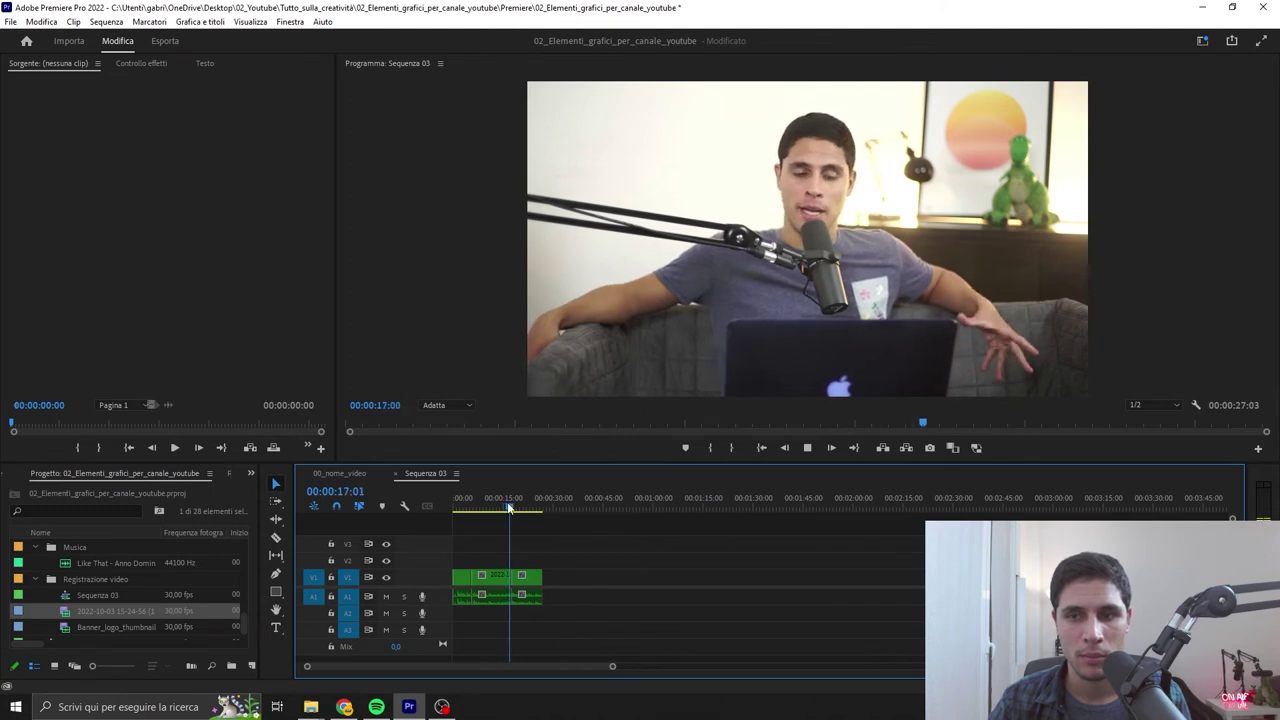
{"action": "key", "text": "space"}
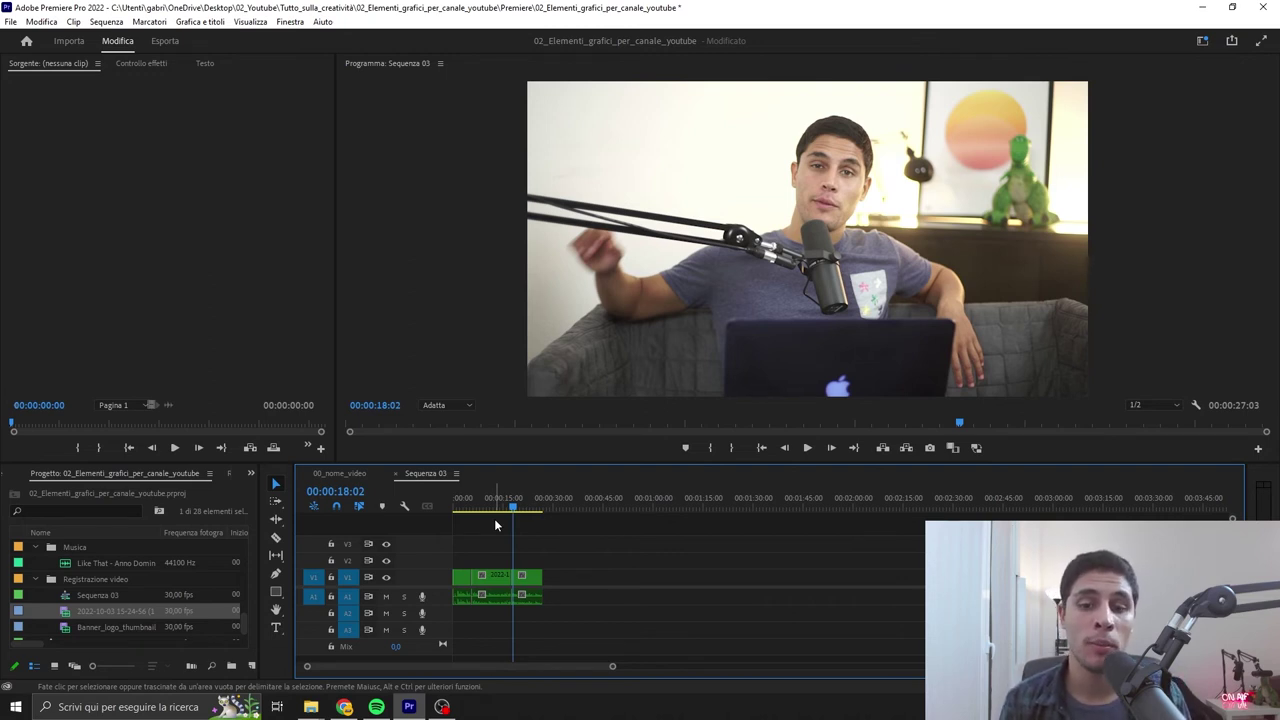
- Trim 8 frames off the second clip's head and close the gap before it
{"action": "scroll", "coordinate": [494, 518], "scroll_direction": "up", "scroll_amount": 2}
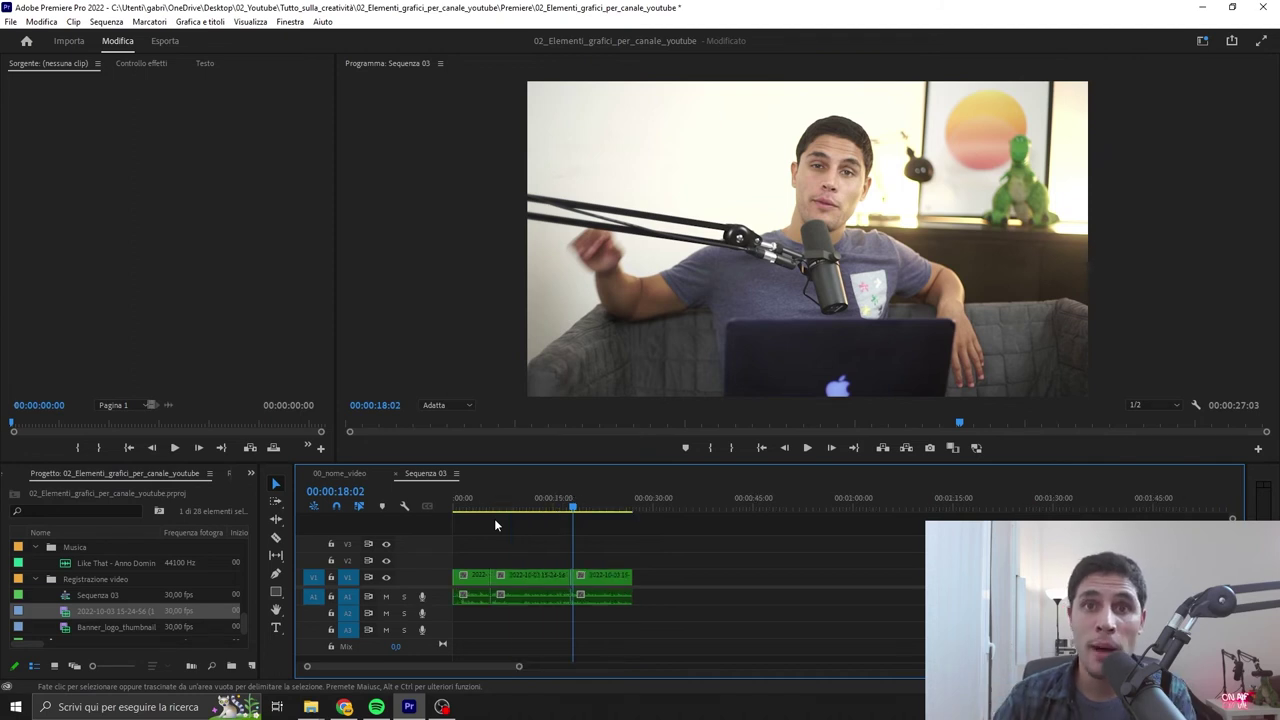
{"action": "scroll", "coordinate": [491, 538], "scroll_direction": "up", "scroll_amount": 2}
{"action": "scroll", "coordinate": [527, 580], "scroll_direction": "up", "scroll_amount": 2}
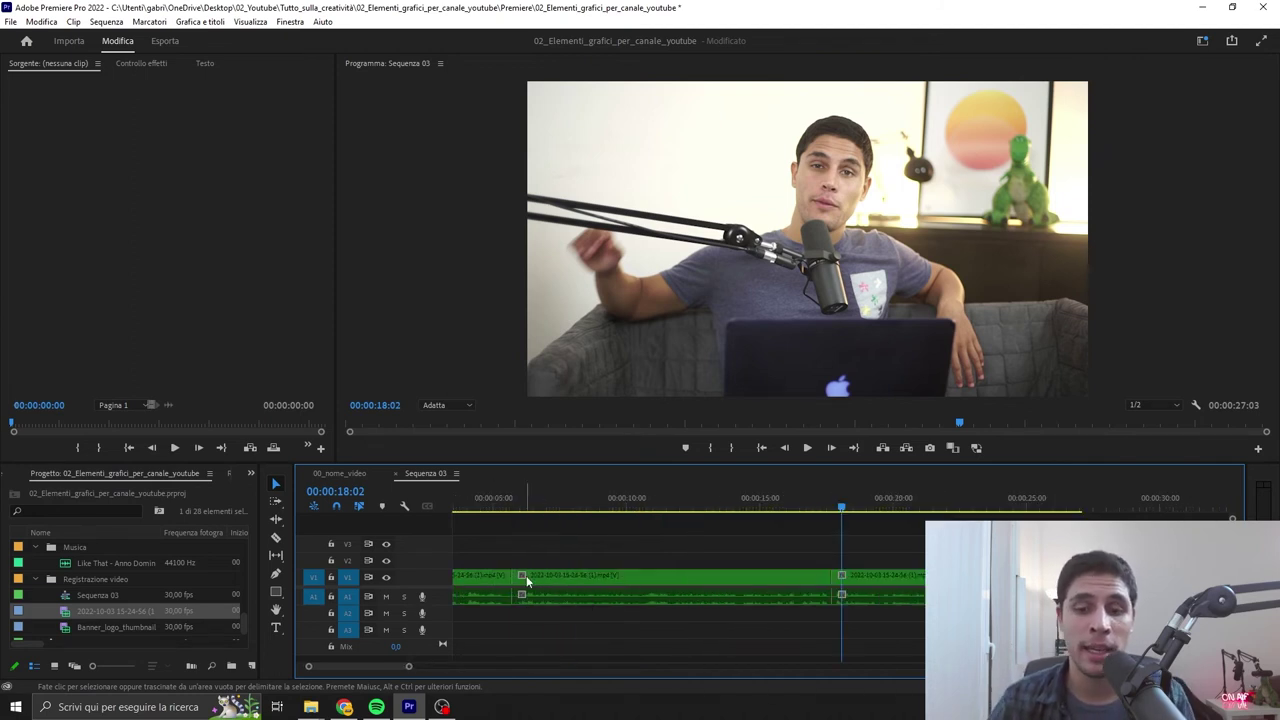
{"action": "left_click", "coordinate": [509, 500]}
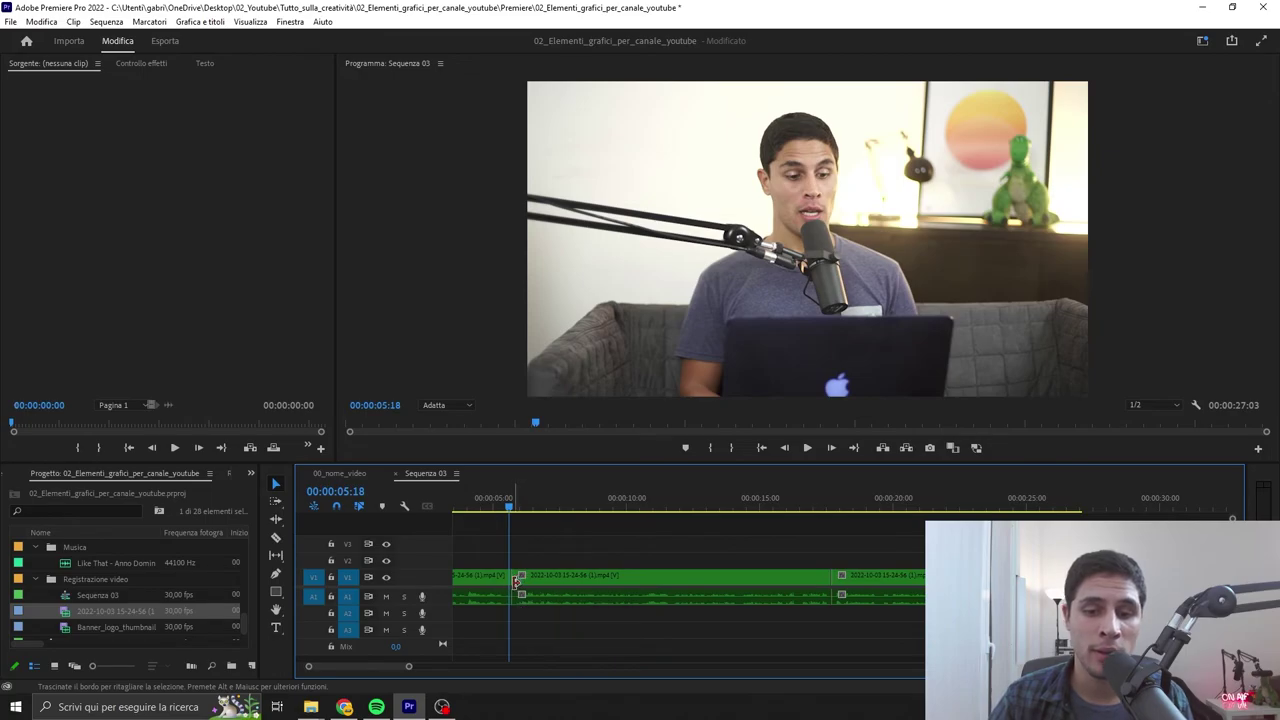
{"action": "left_click_drag", "start_coordinate": [515, 583], "coordinate": [521, 583]}
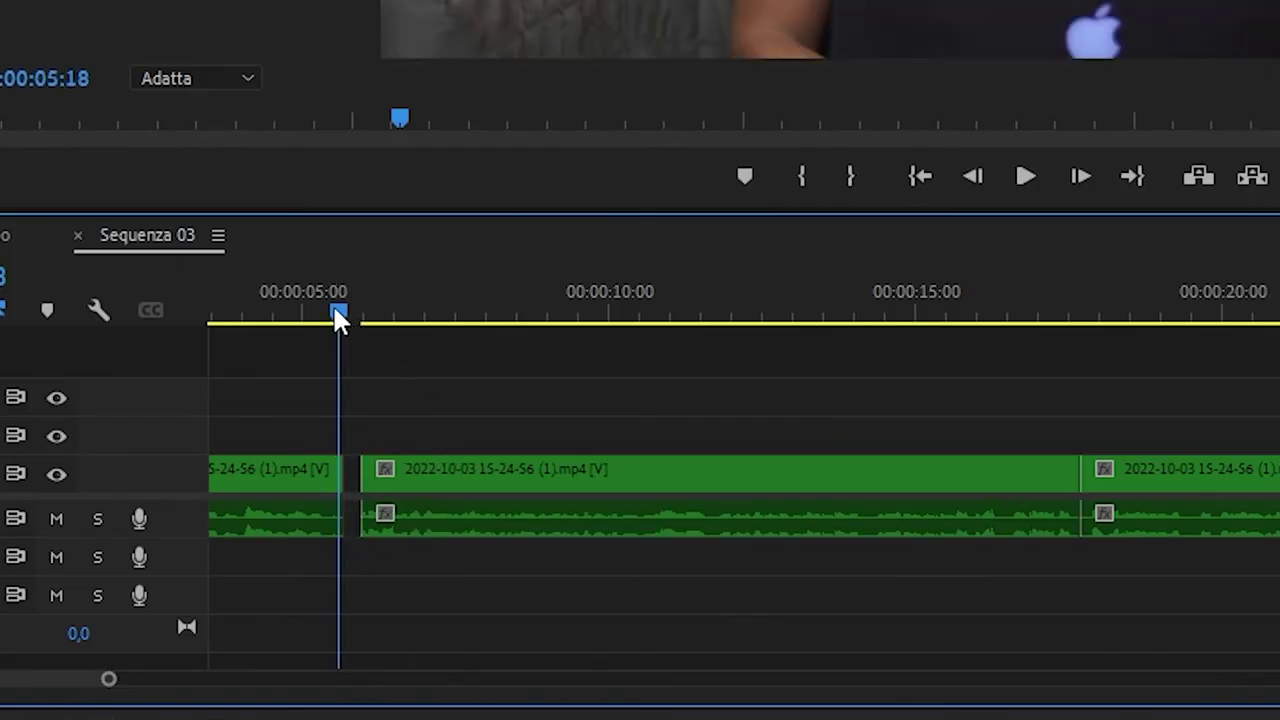
{"action": "left_click_drag", "start_coordinate": [337, 310], "coordinate": [349, 318]}
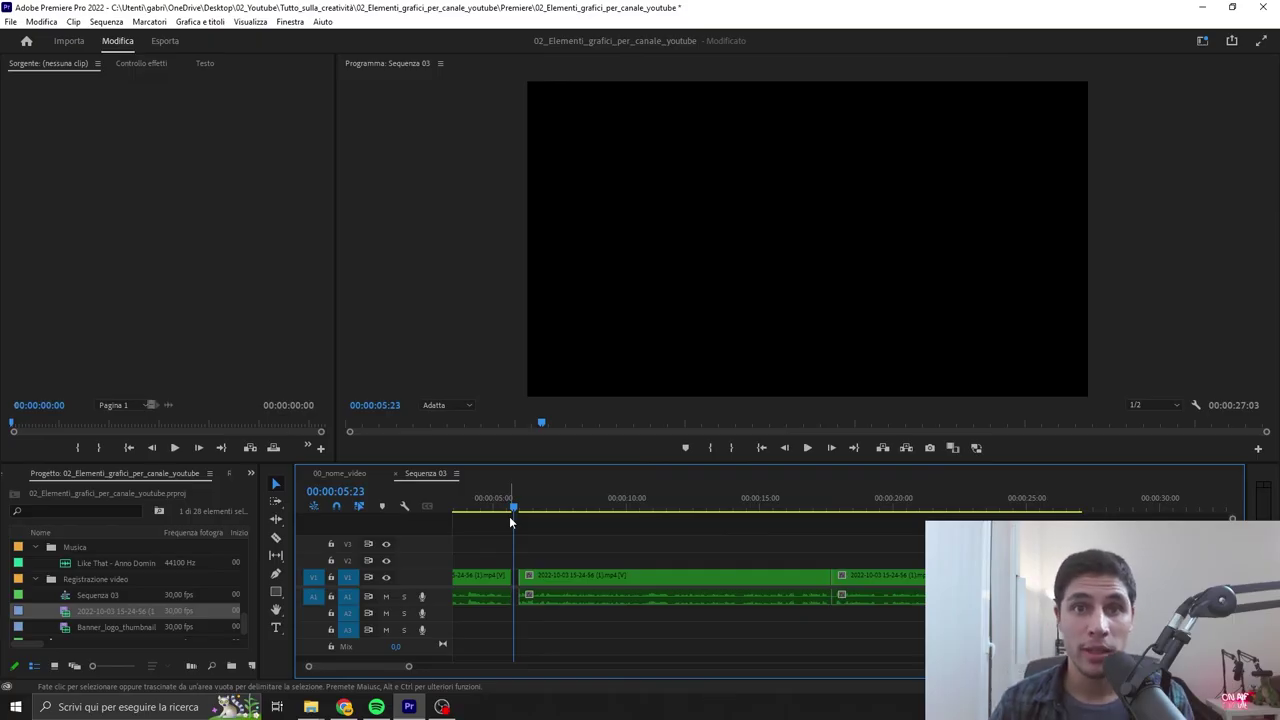
{"action": "key", "text": "w"}
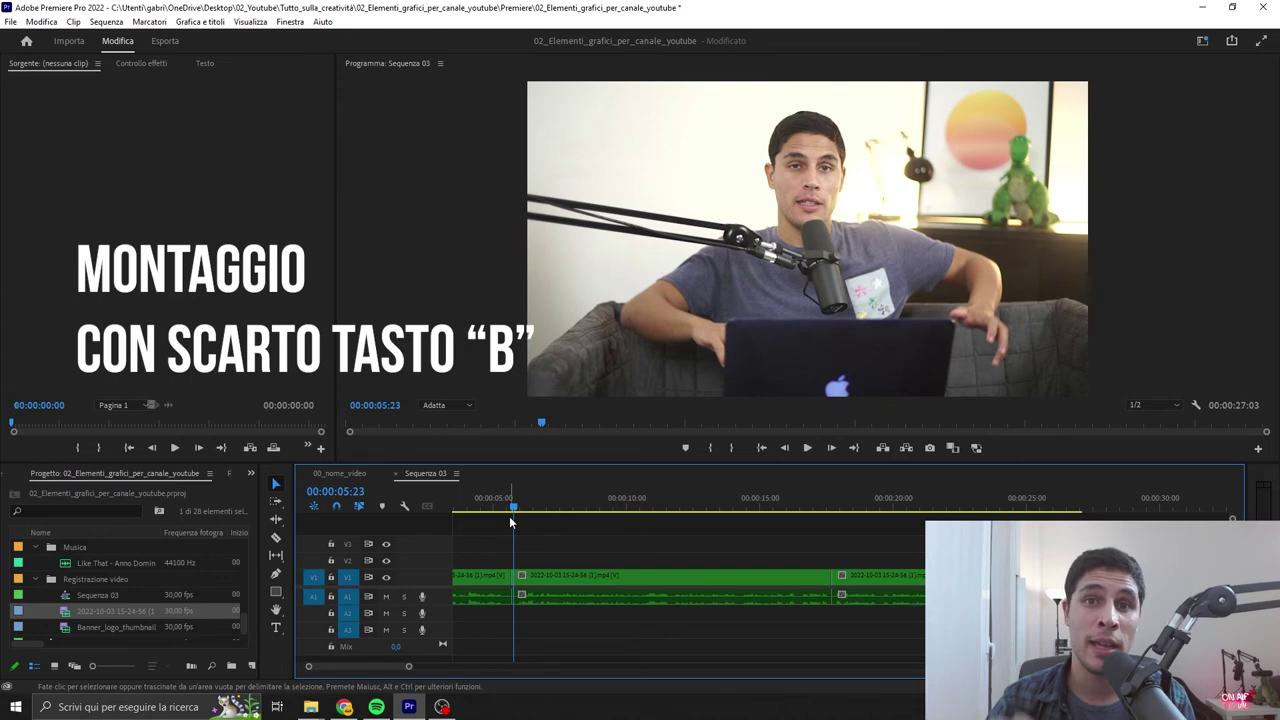
- Try a ripple trim at the edit point with the Ripple Edit tool, then undo it
{"action": "key", "text": "b"}
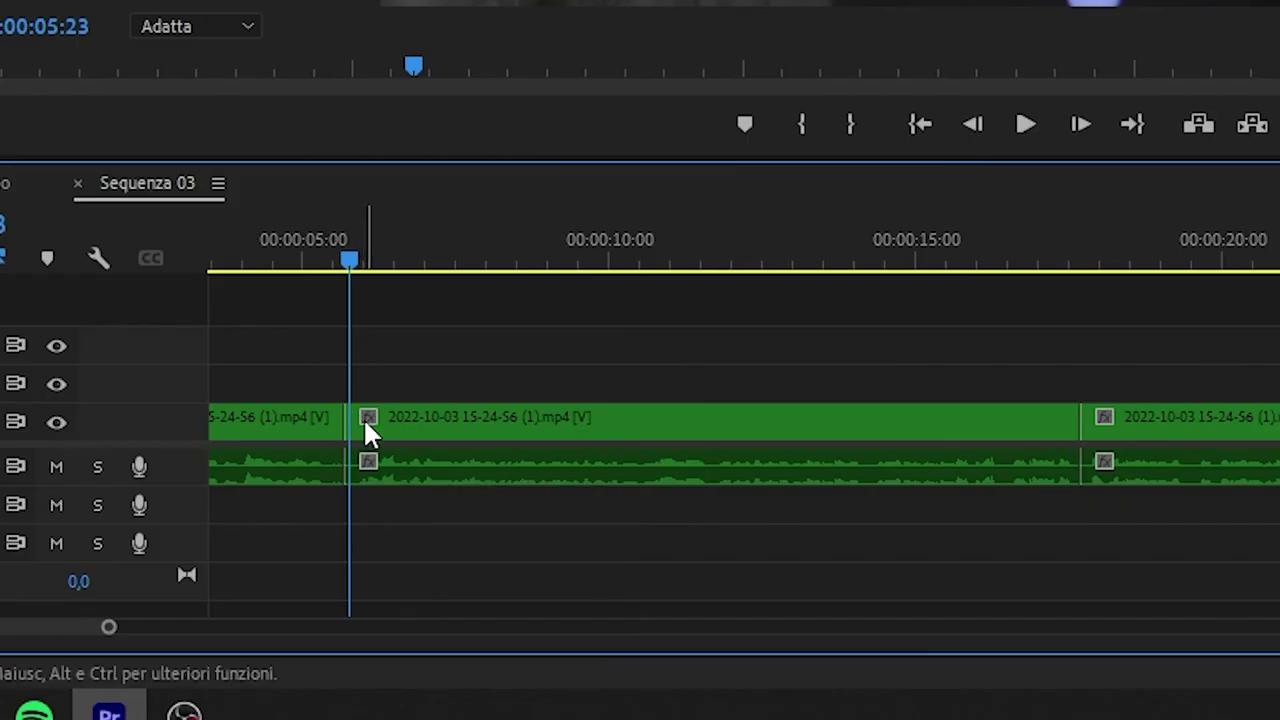
{"action": "left_click_drag", "start_coordinate": [357, 425], "coordinate": [381, 433]}
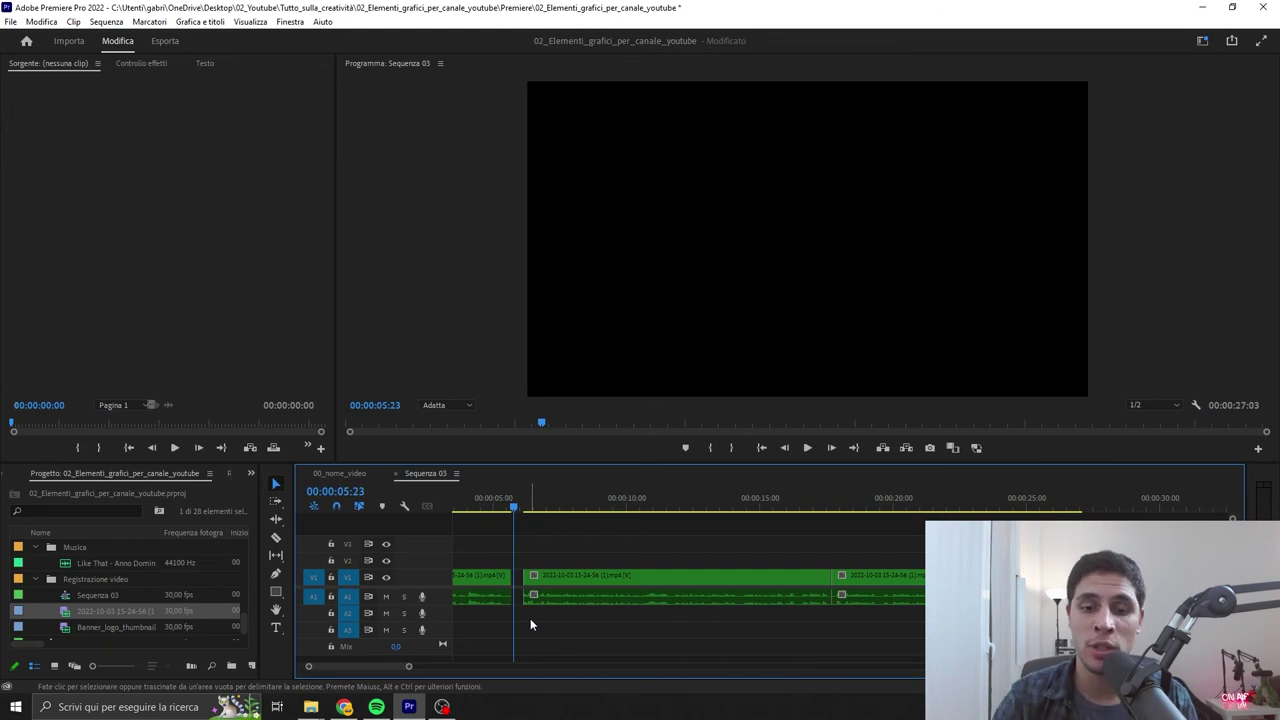
{"action": "key", "text": "ctrl+z"}
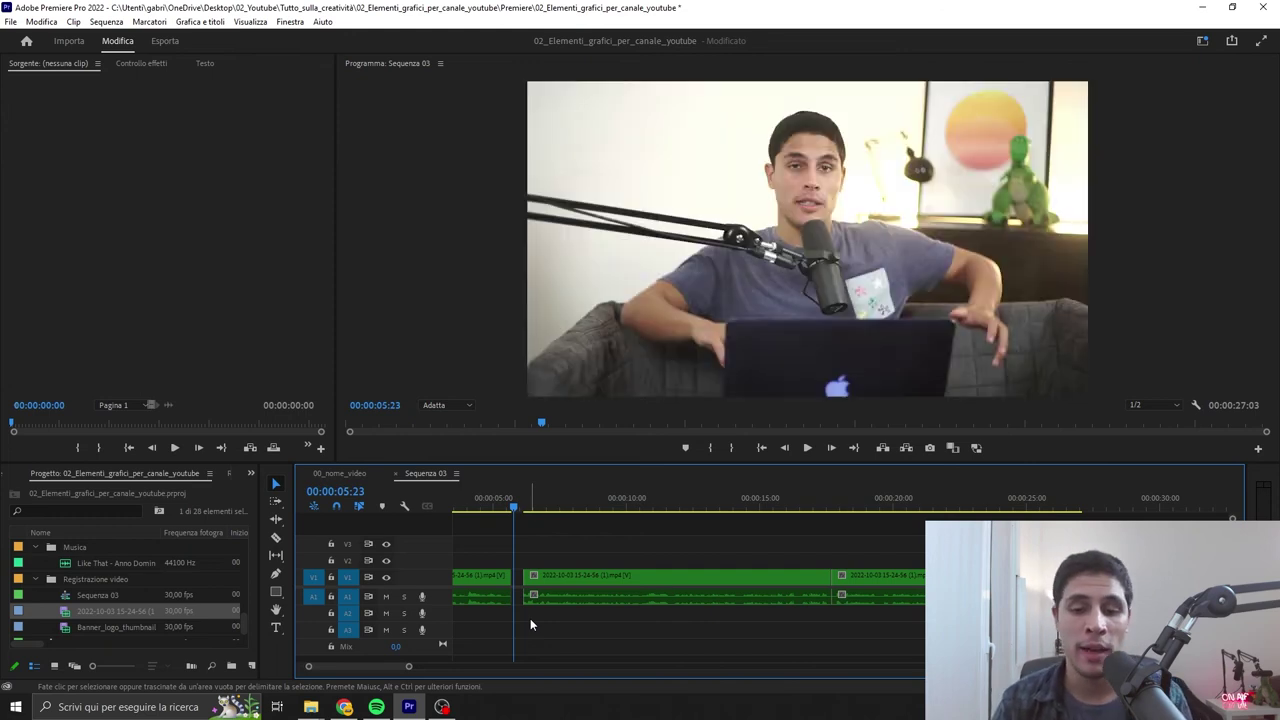
- Ripple-trim 7 frames off the incoming clip's head and play back across the cut
{"action": "scroll", "coordinate": [525, 578], "scroll_direction": "up", "scroll_amount": 2}
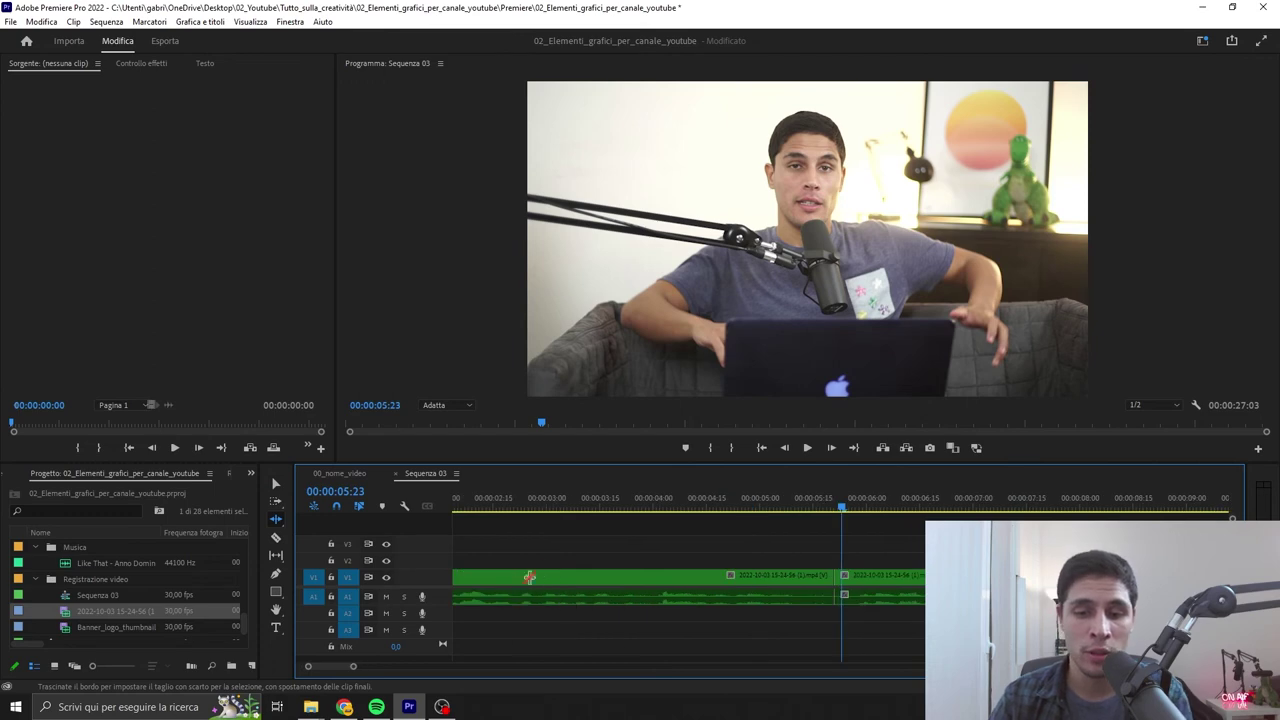
{"action": "left_click_drag", "start_coordinate": [843, 583], "coordinate": [857, 586]}
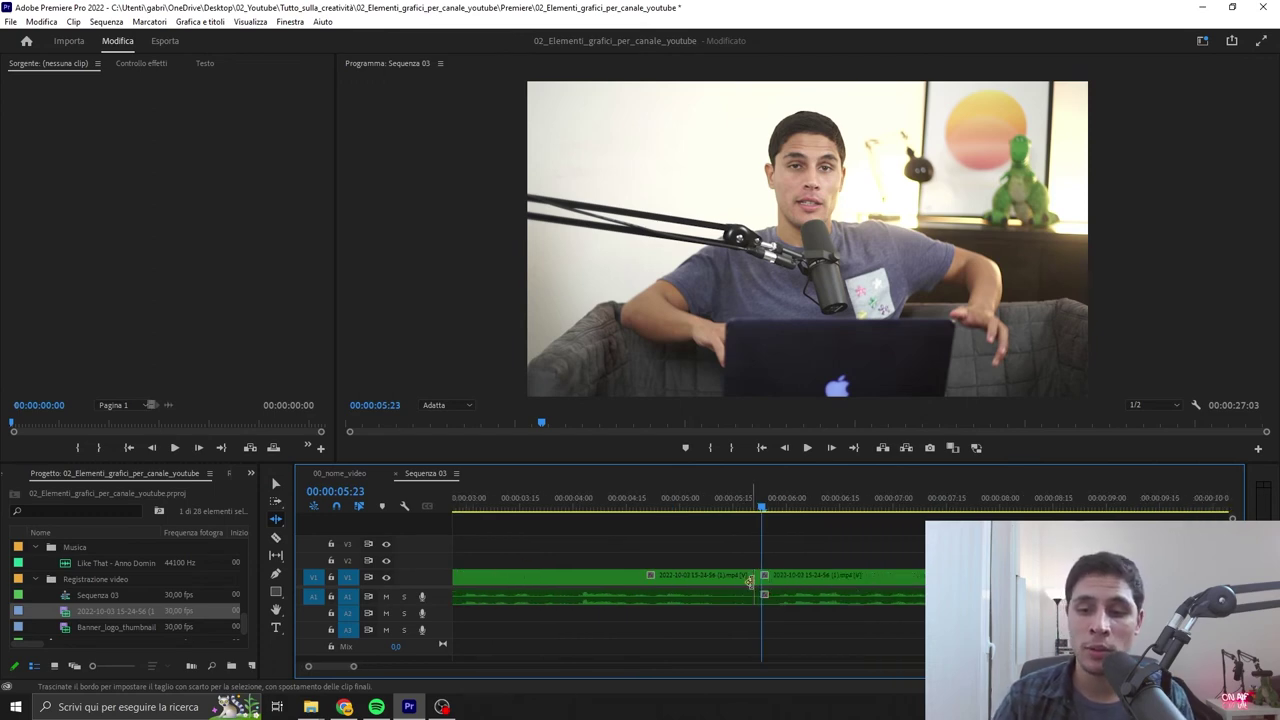
{"action": "left_click", "coordinate": [712, 507]}
{"action": "key", "text": "space"}
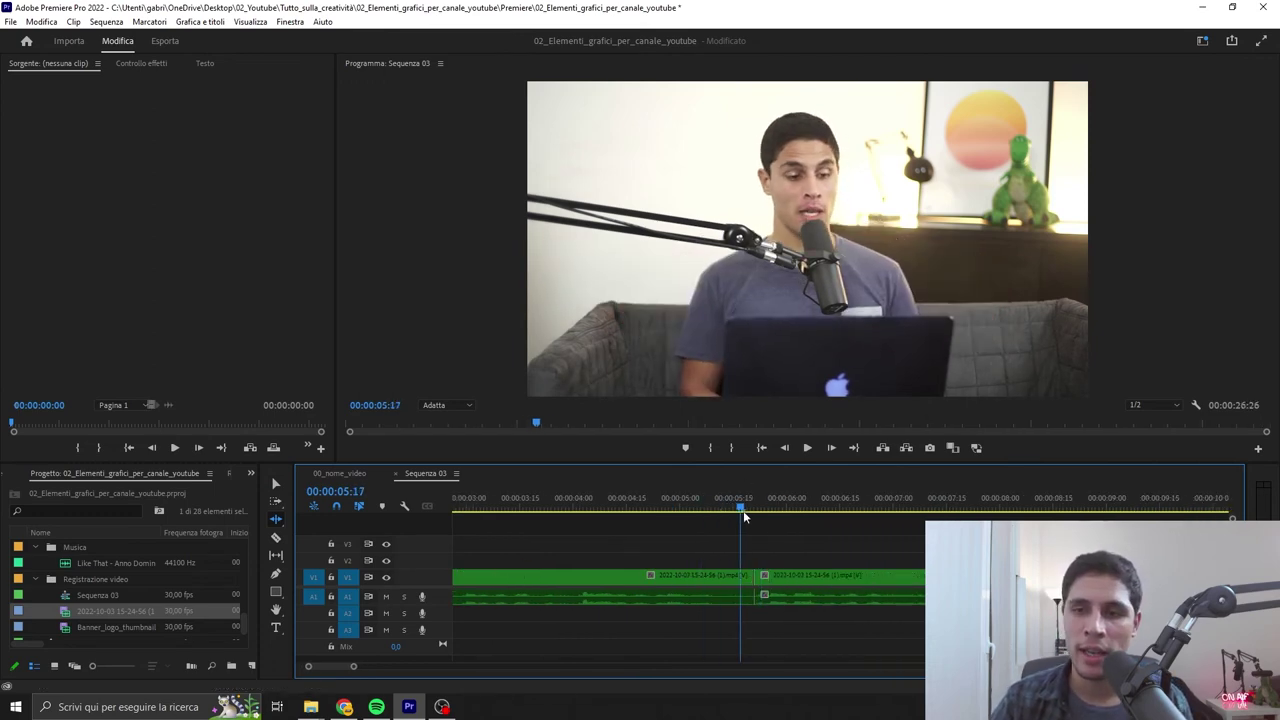
{"action": "left_click", "coordinate": [712, 507]}
- Ripple-trim the opening clip's tail by 8 frames so it ends at 00:00:05:13
{"action": "left_click", "coordinate": [716, 511]}
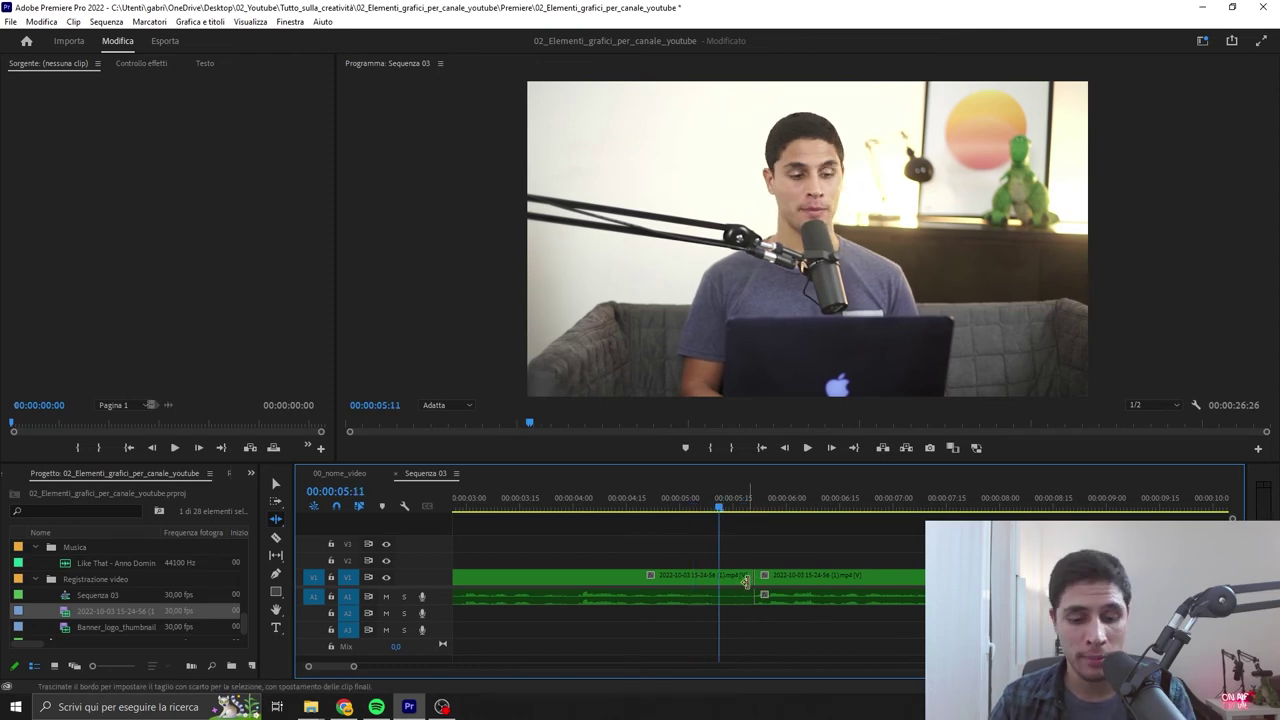
{"action": "left_click_drag", "start_coordinate": [741, 583], "coordinate": [716, 582]}
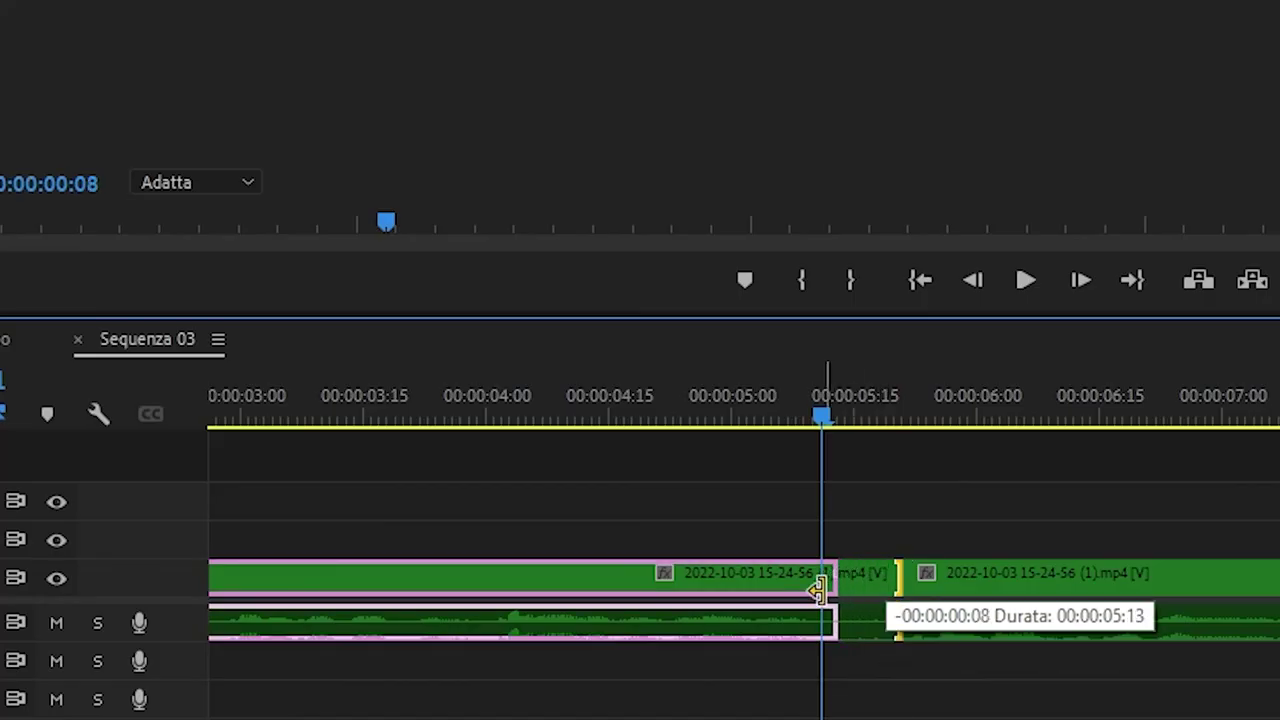
{"action": "left_click_drag", "start_coordinate": [800, 592], "coordinate": [793, 593]}
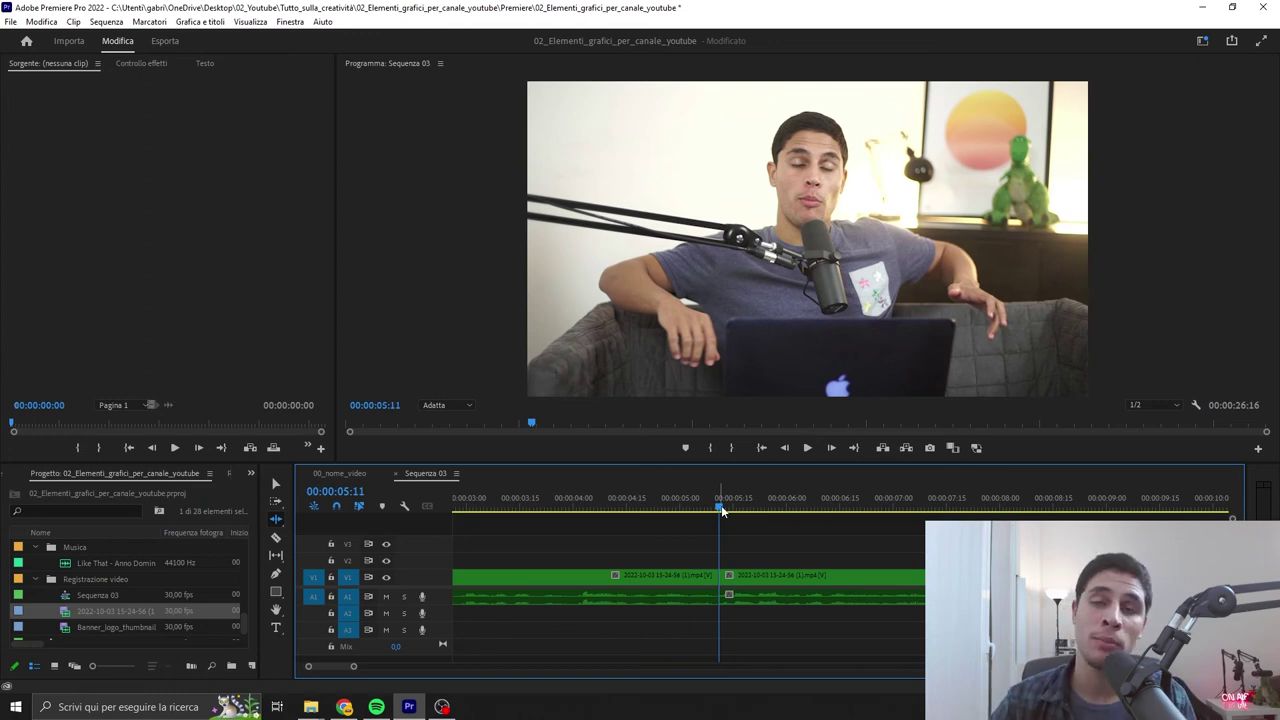
{"action": "left_click_drag", "start_coordinate": [722, 510], "coordinate": [623, 503]}
{"action": "key", "text": "space"}
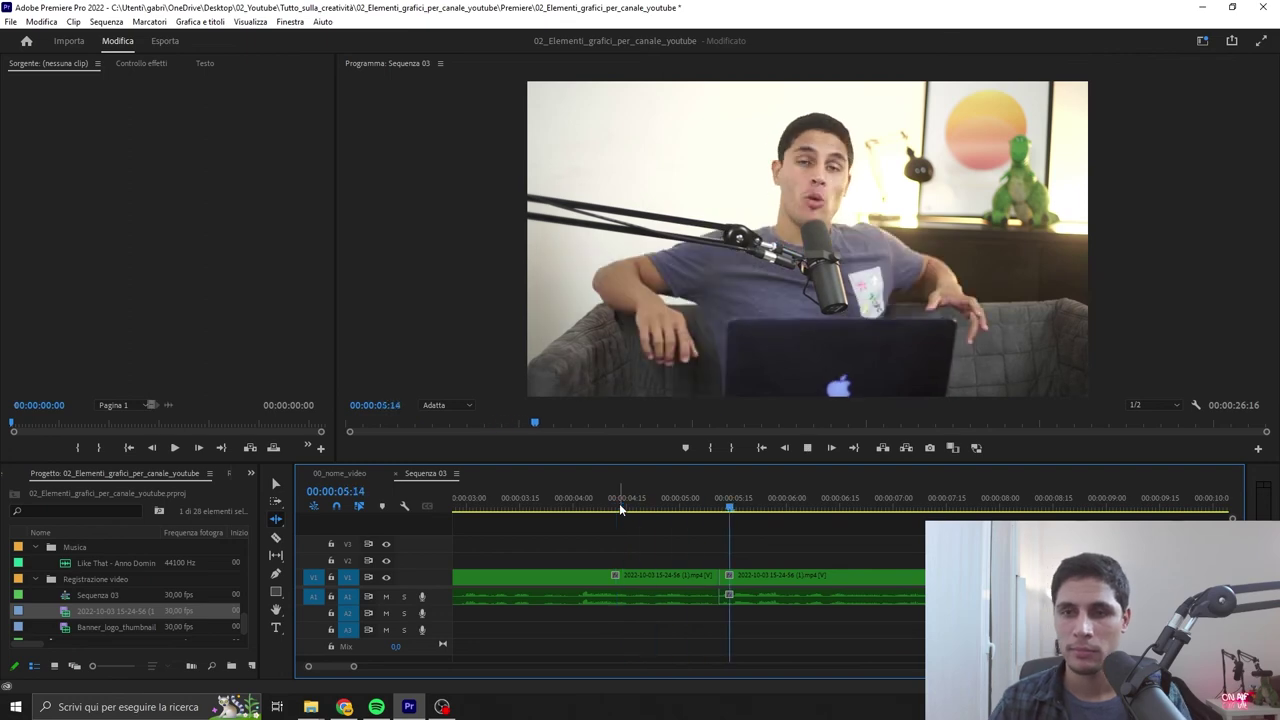